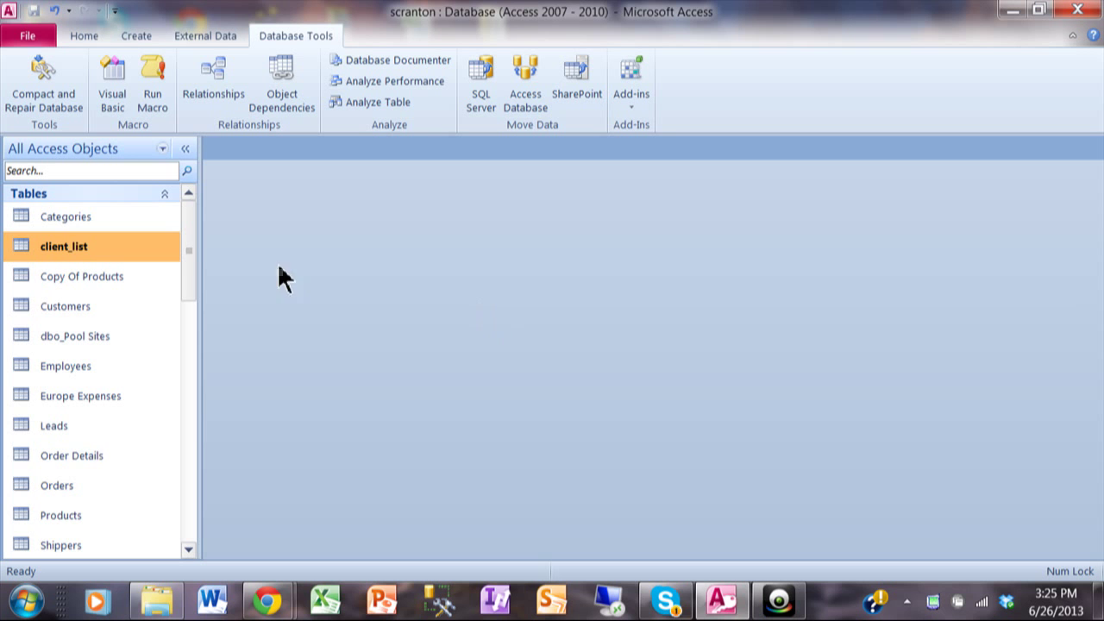
Step: Check the client_list table's state field, which holds PA, then close the table
{"action": "double_click", "coordinate": [113, 249]}
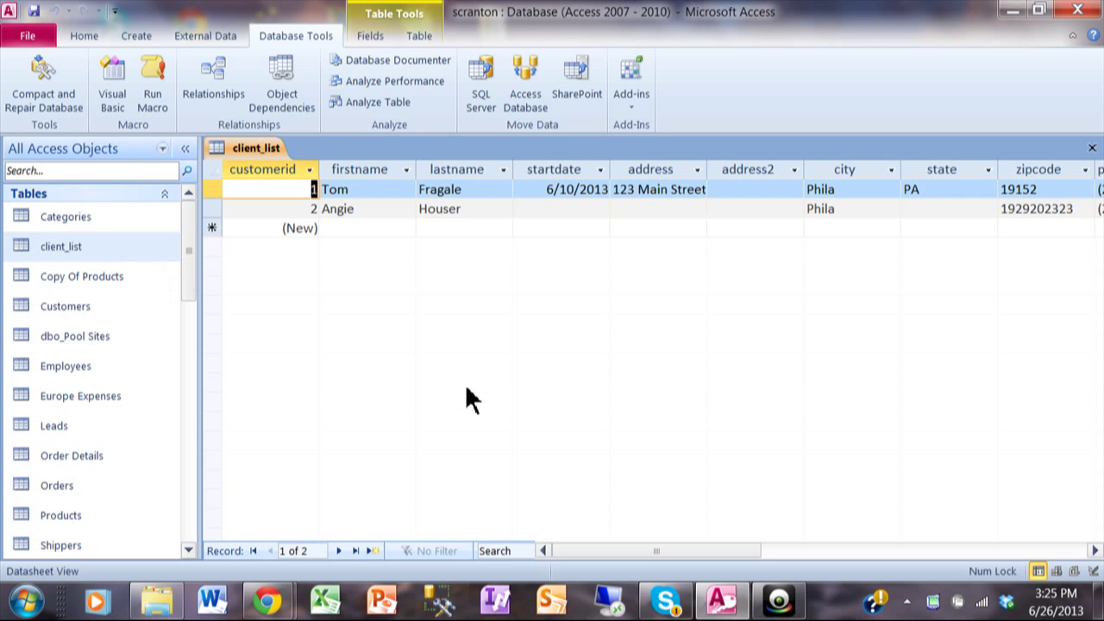
{"action": "key", "text": "Tab"}
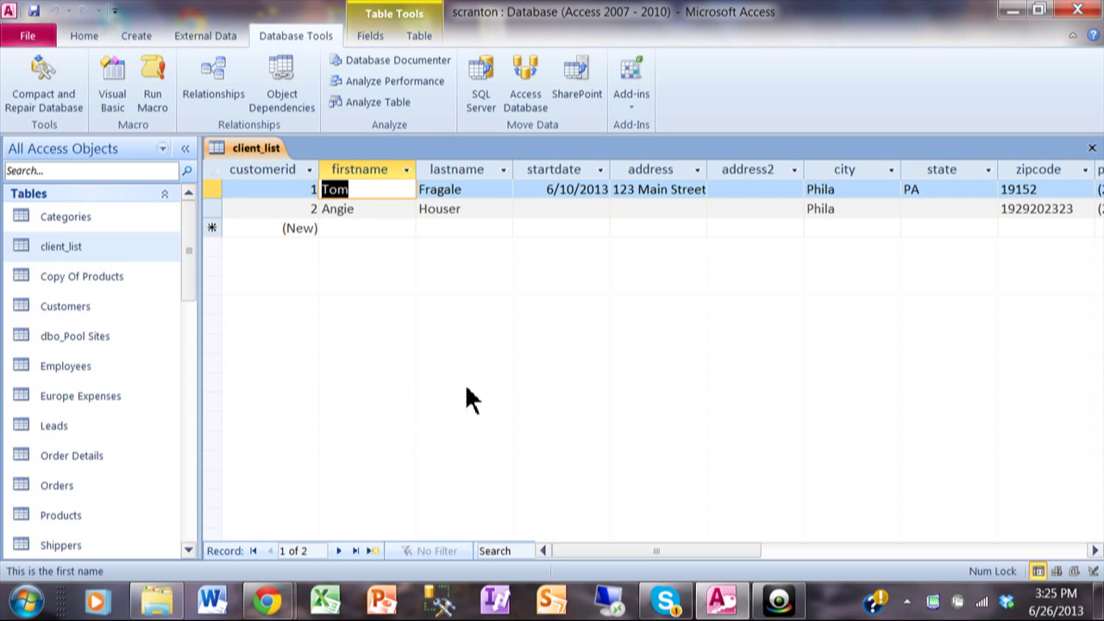
{"action": "key", "text": "Tab"}
{"action": "key", "text": "Tab"}
{"action": "key", "text": "Tab"}
{"action": "key", "text": "Tab"}
{"action": "key", "text": "Tab"}
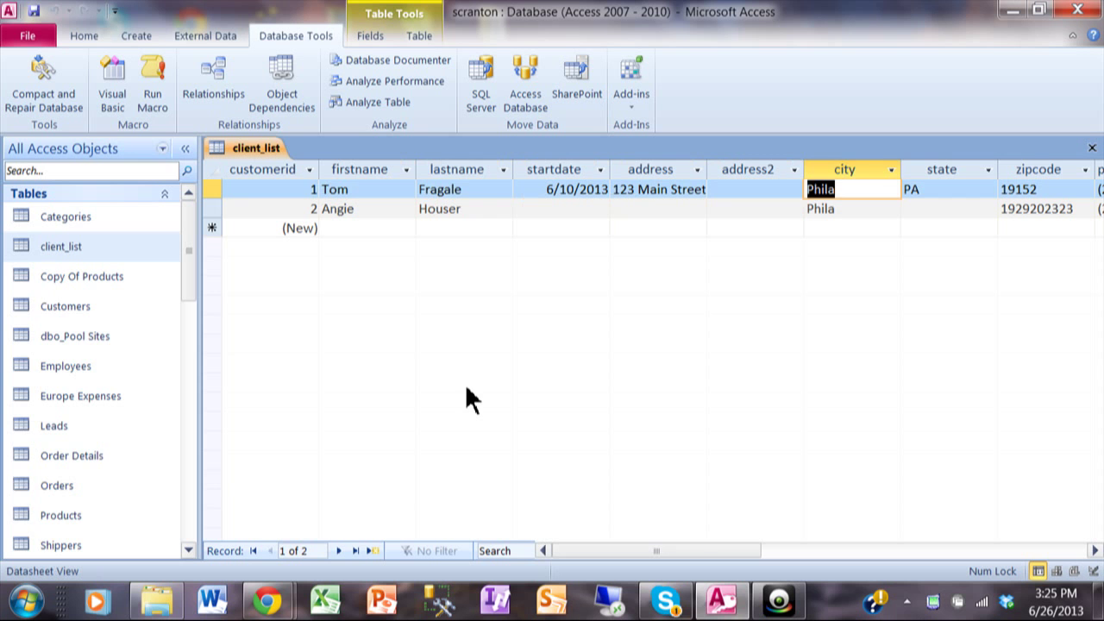
{"action": "key", "text": "Tab"}
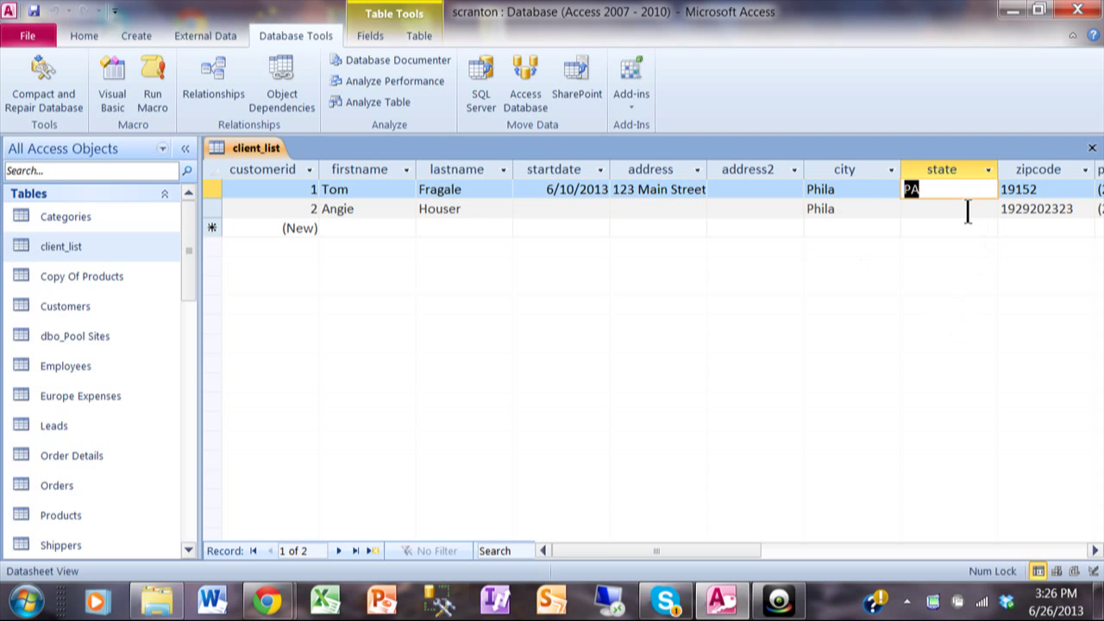
{"action": "left_click", "coordinate": [1092, 148]}
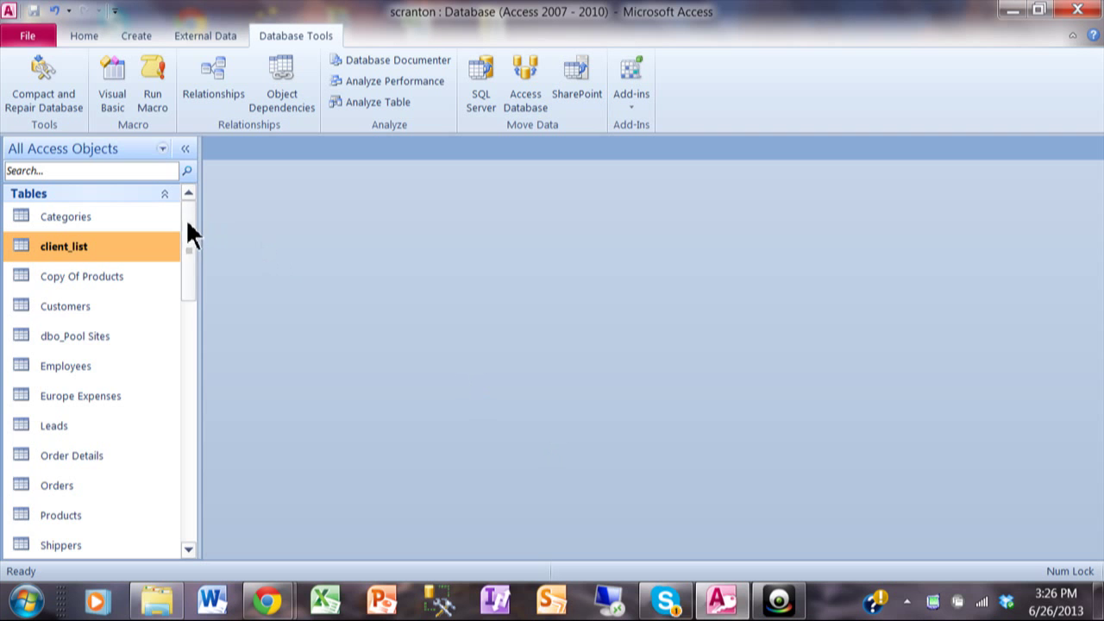
Step: Start a new table design with a state Text field of size 2
{"action": "left_click", "coordinate": [135, 39]}
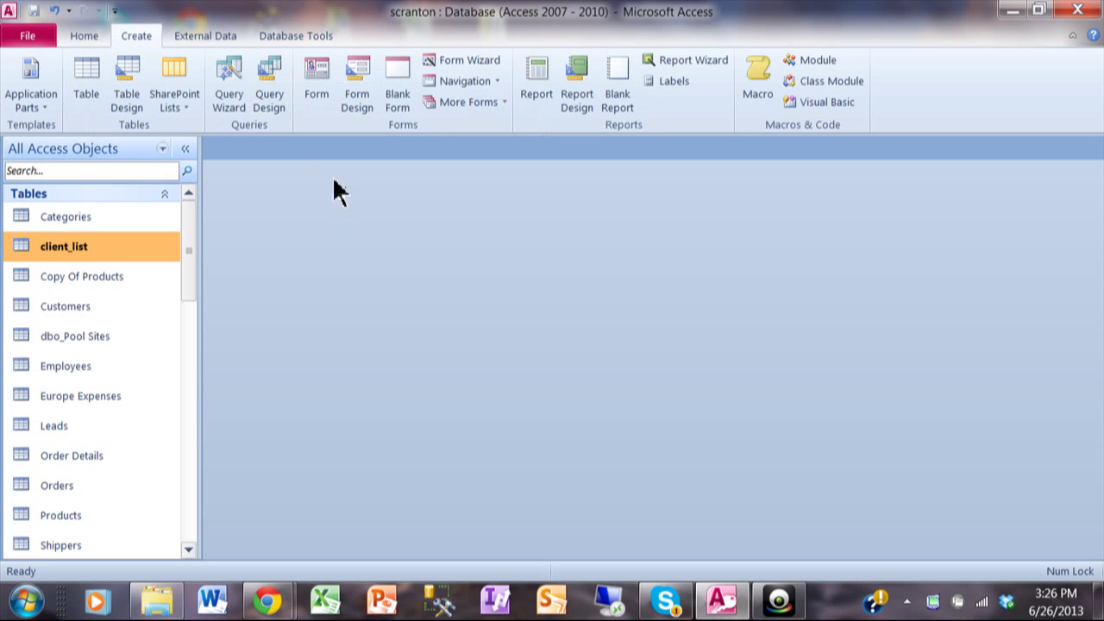
{"action": "left_click", "coordinate": [125, 86]}
{"action": "type", "text": "state"}
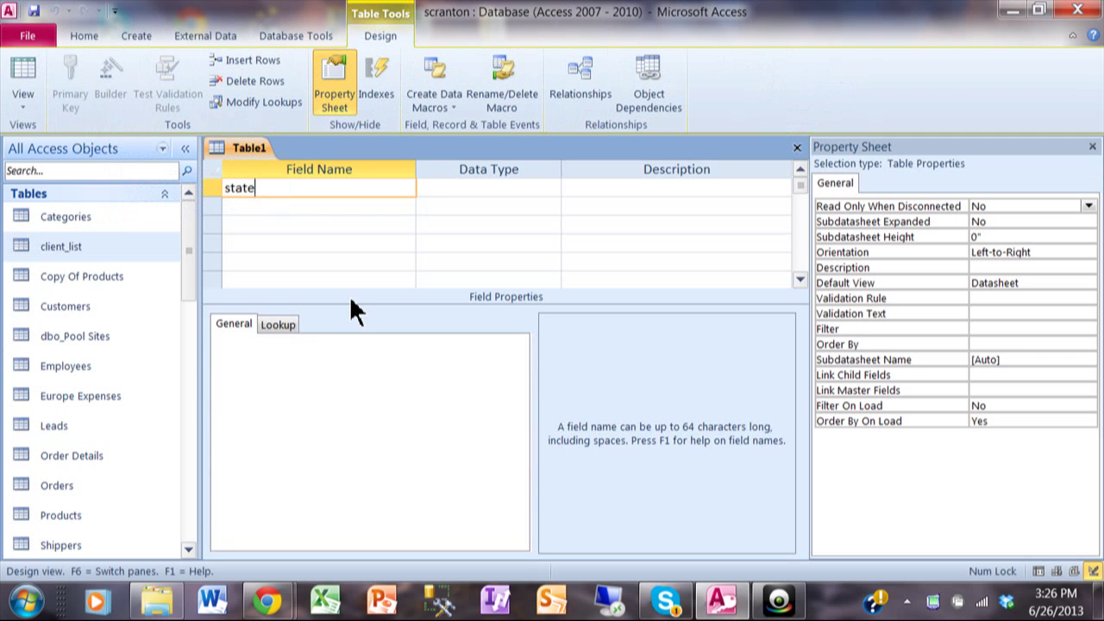
{"action": "key", "text": "Tab"}
{"action": "key", "text": "Tab"}
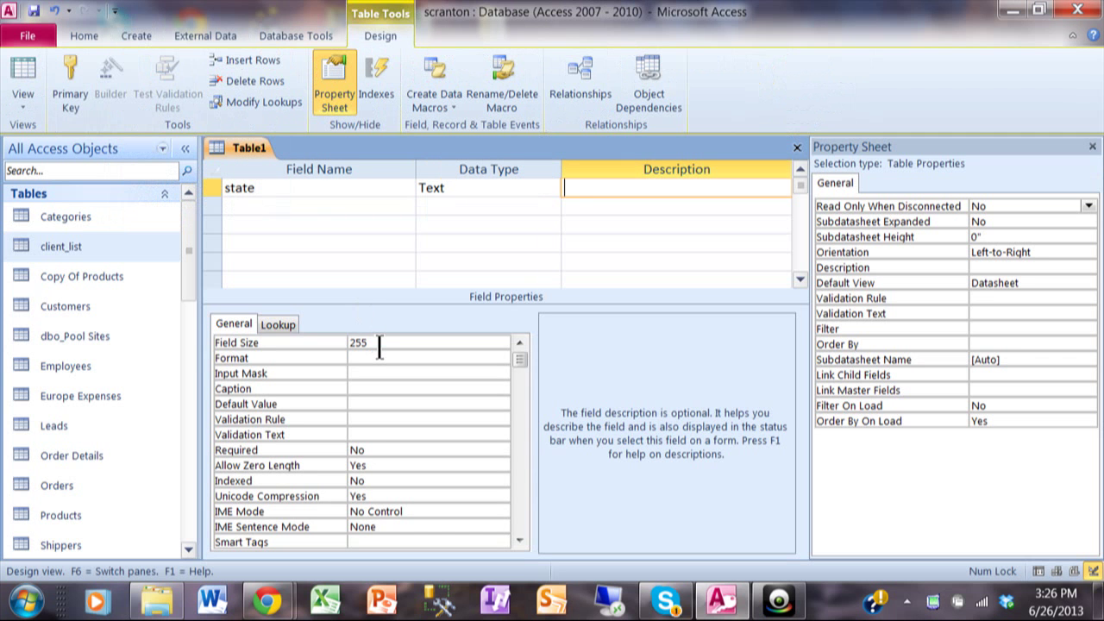
{"action": "left_click", "coordinate": [378, 345]}
{"action": "key", "text": "BackSpace"}
{"action": "key", "text": "BackSpace"}
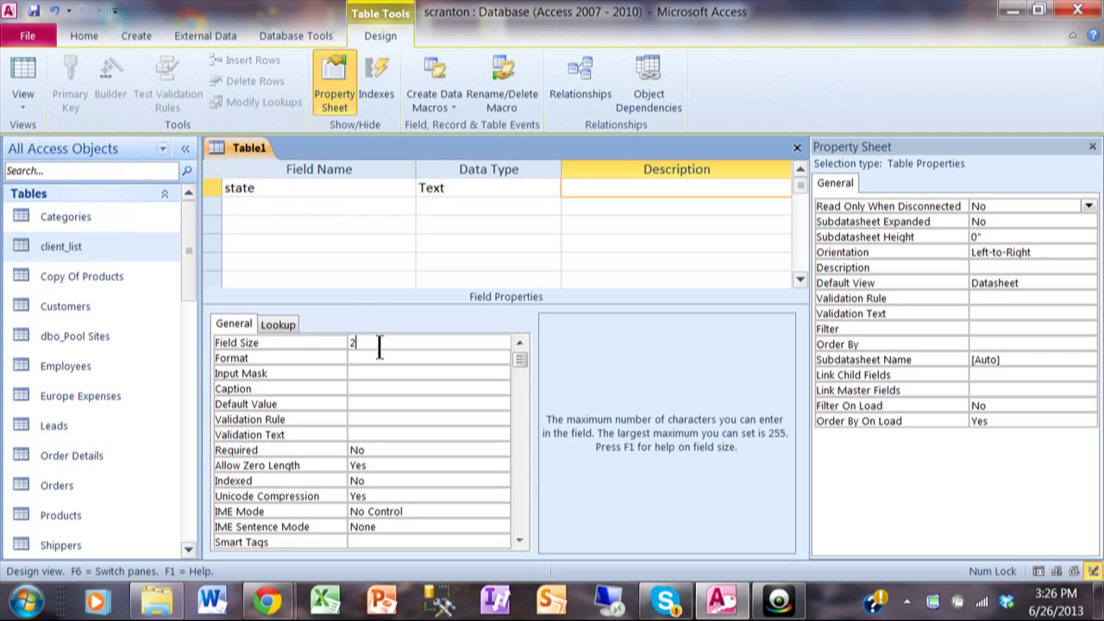
Step: Add a fullname Text field with field size 30
{"action": "left_click", "coordinate": [267, 206]}
{"action": "type", "text": "fullname"}
{"action": "key", "text": "Tab"}
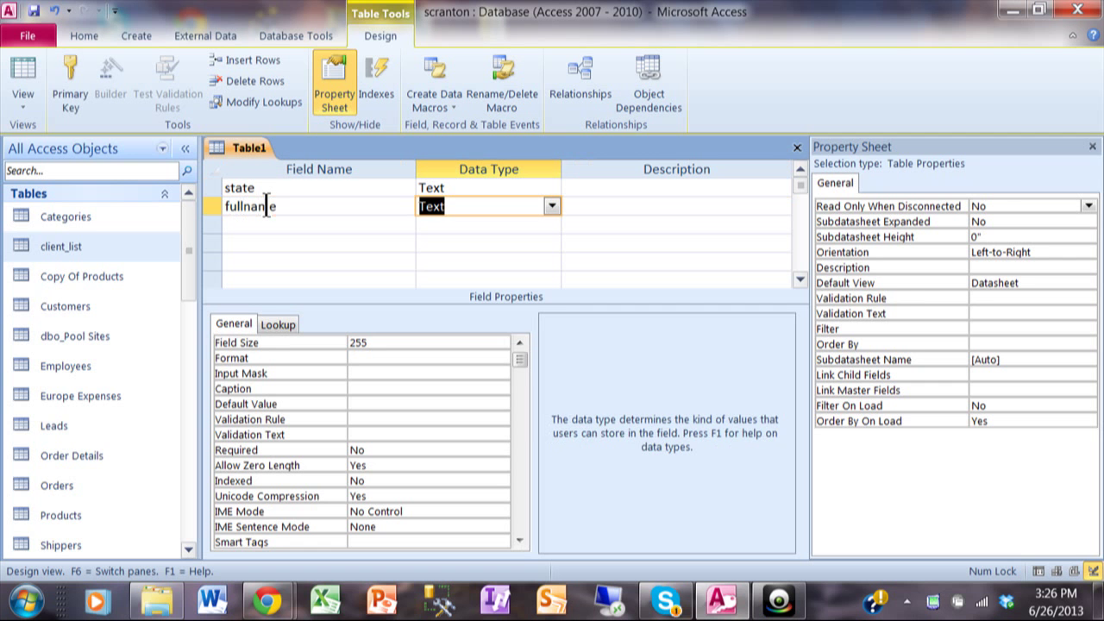
{"action": "left_click", "coordinate": [380, 343]}
{"action": "key", "text": "BackSpace"}
{"action": "key", "text": "BackSpace"}
{"action": "key", "text": "BackSpace"}
{"action": "type", "text": "30"}
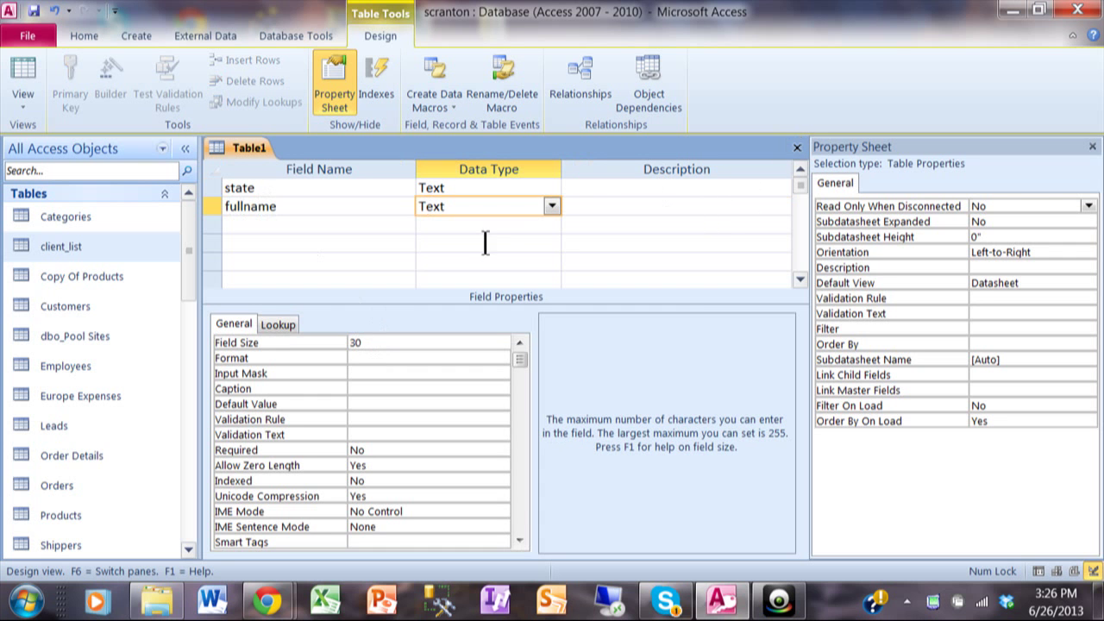
Step: Close the design and save the new table as states
{"action": "left_click", "coordinate": [797, 149]}
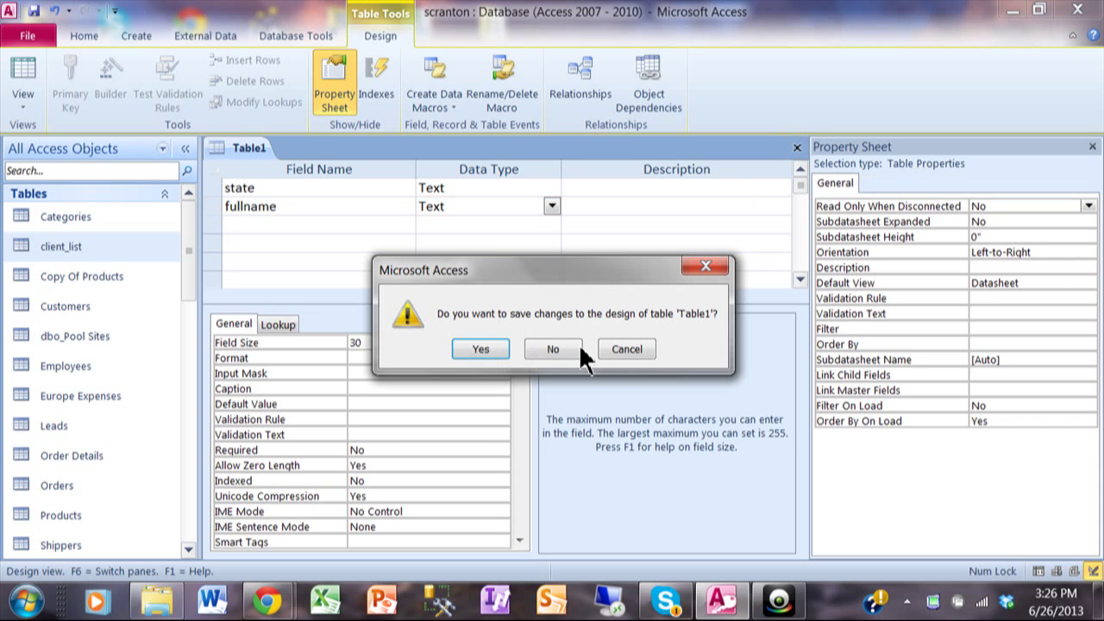
{"action": "left_click", "coordinate": [485, 349]}
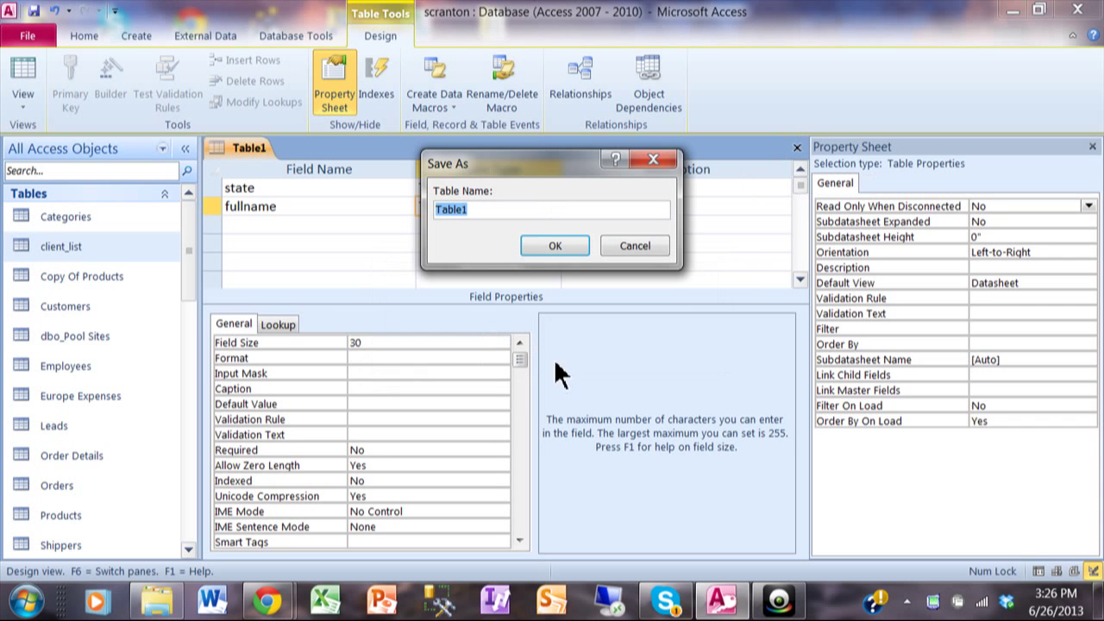
{"action": "type", "text": "states"}
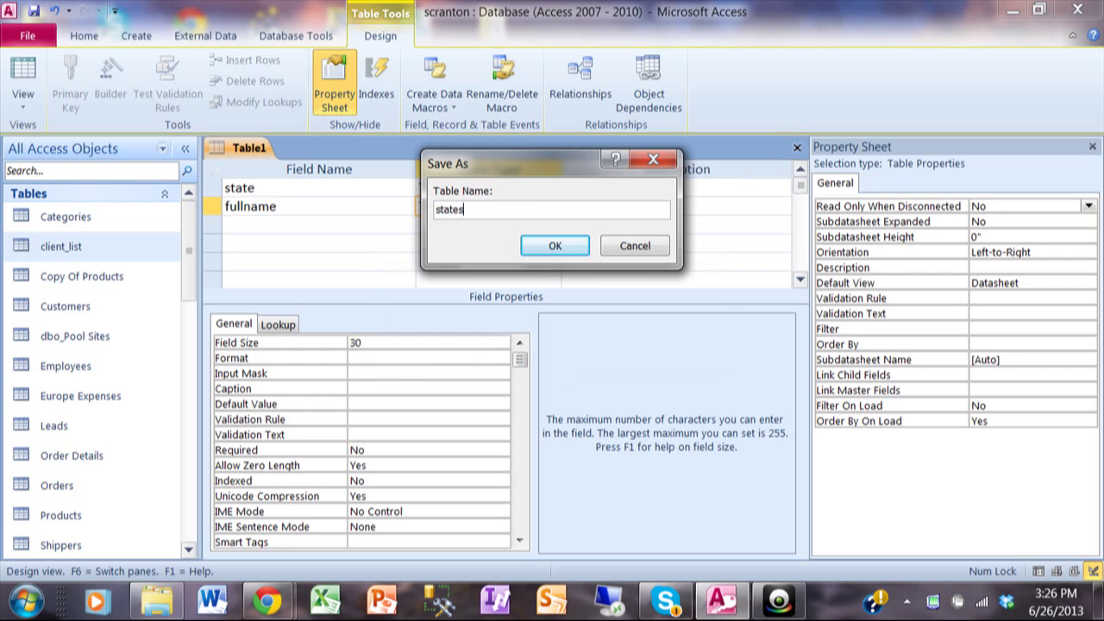
{"action": "left_click", "coordinate": [556, 246]}
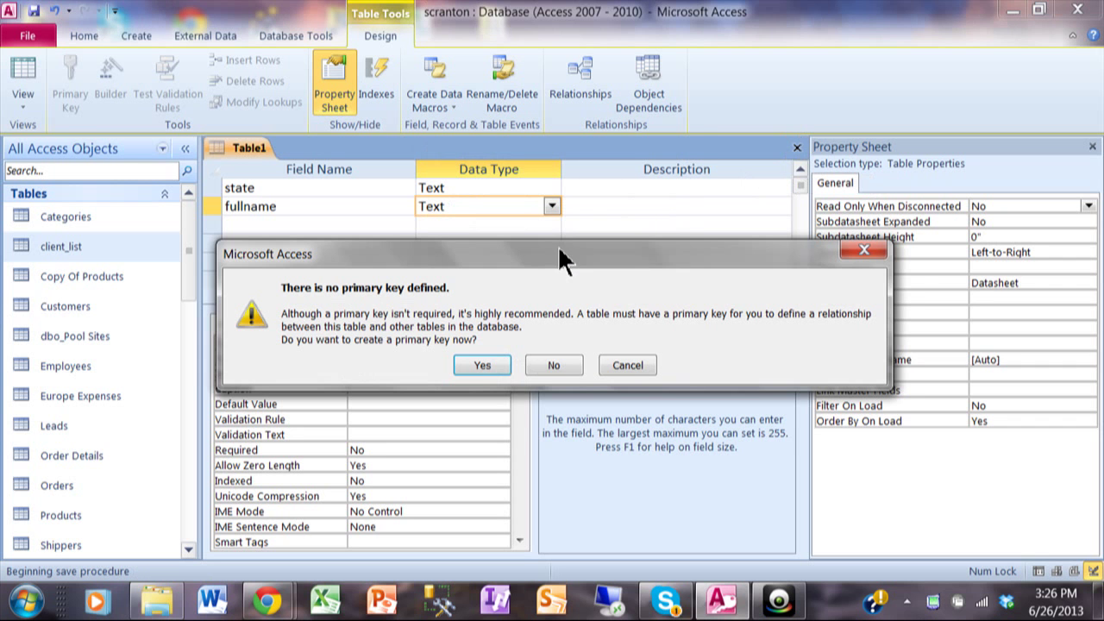
Step: Save states without a primary key, open it, and enter PA – Pennsylvania
{"action": "left_click", "coordinate": [551, 366]}
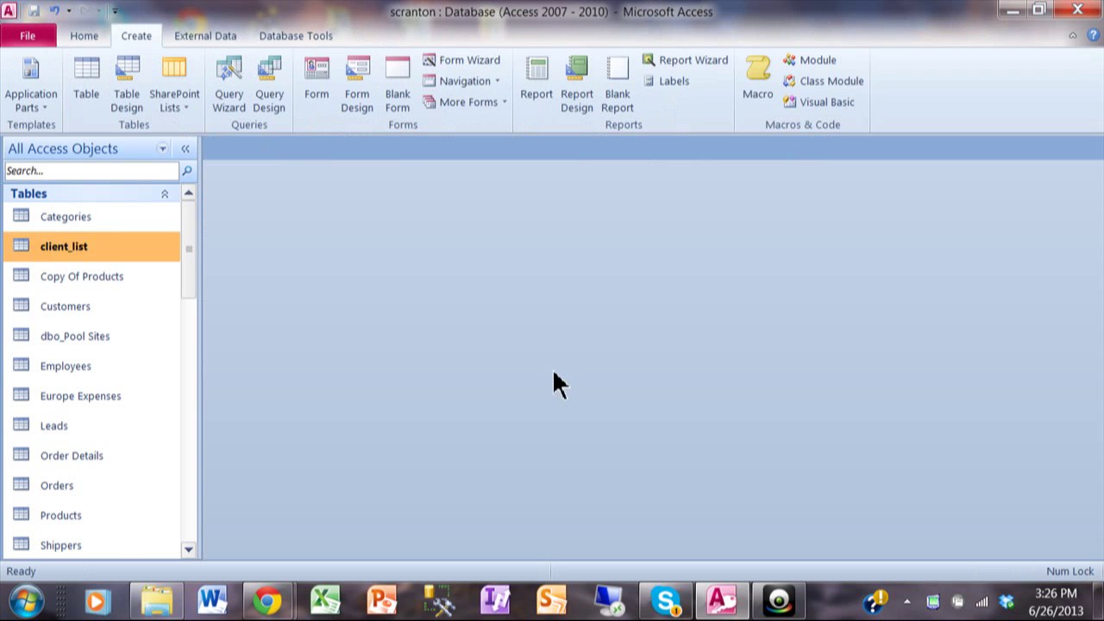
{"action": "left_click_drag", "start_coordinate": [182, 265], "coordinate": [195, 360]}
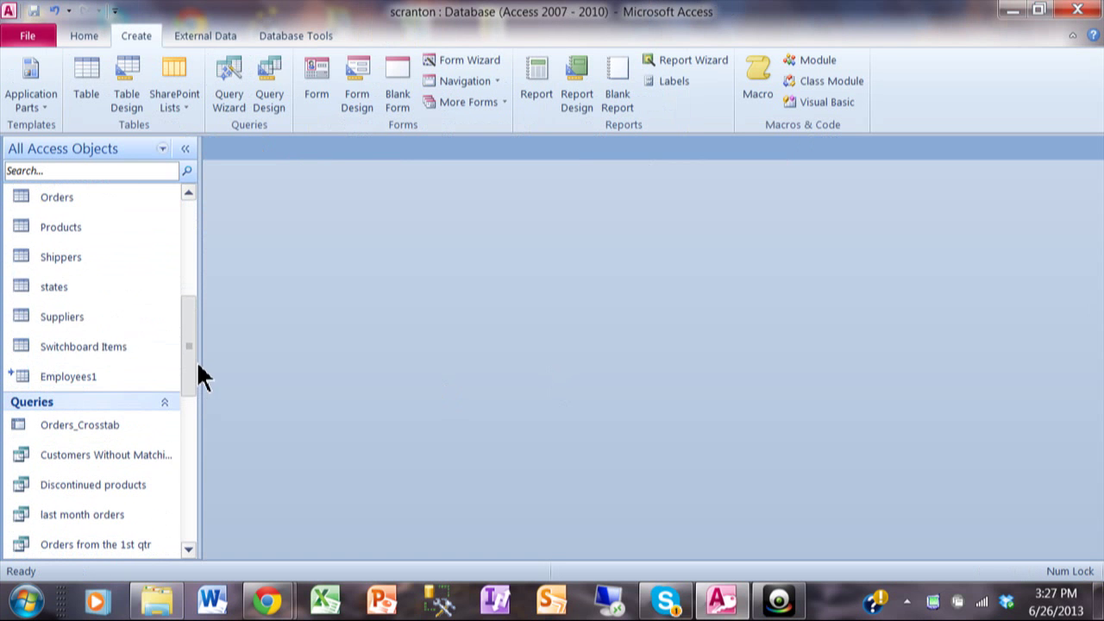
{"action": "double_click", "coordinate": [53, 286]}
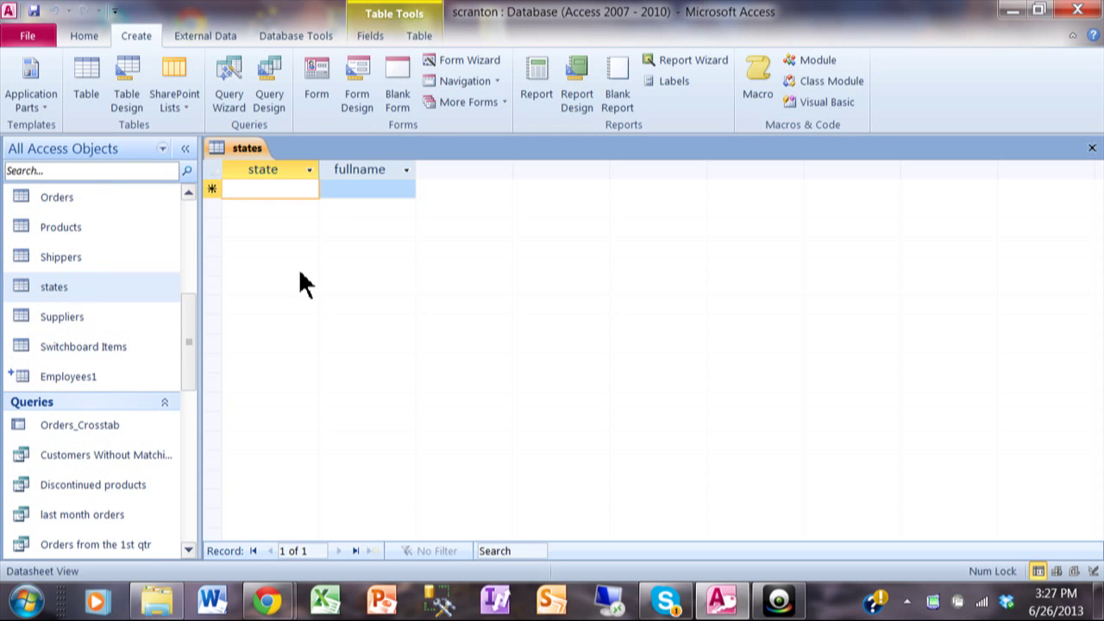
{"action": "type", "text": "PA"}
{"action": "key", "text": "Tab"}
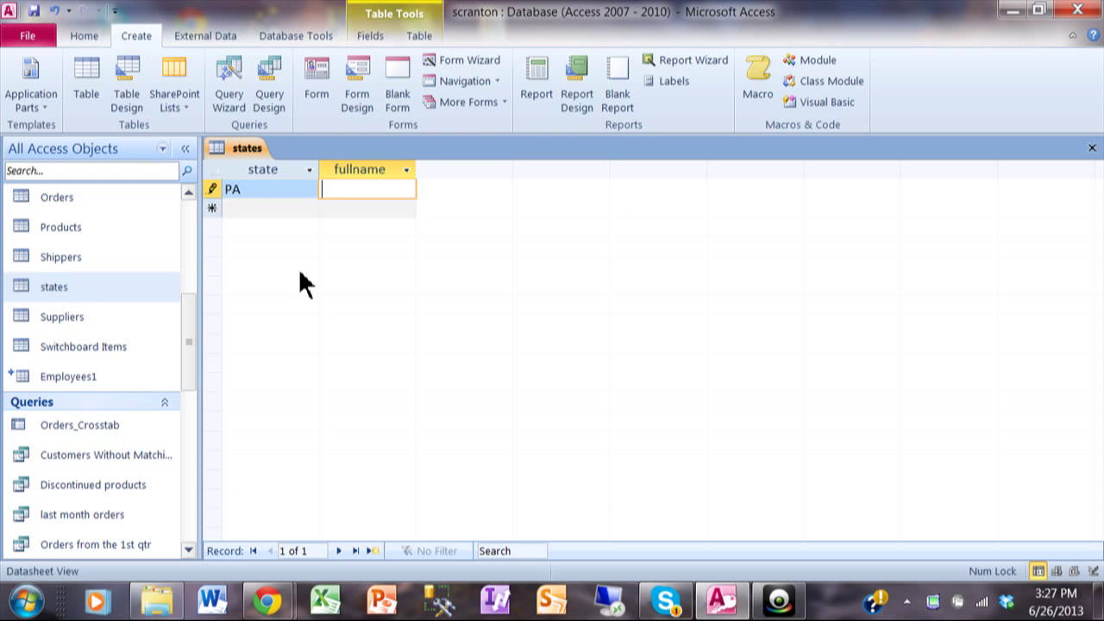
{"action": "type", "text": "Pennsylvania"}
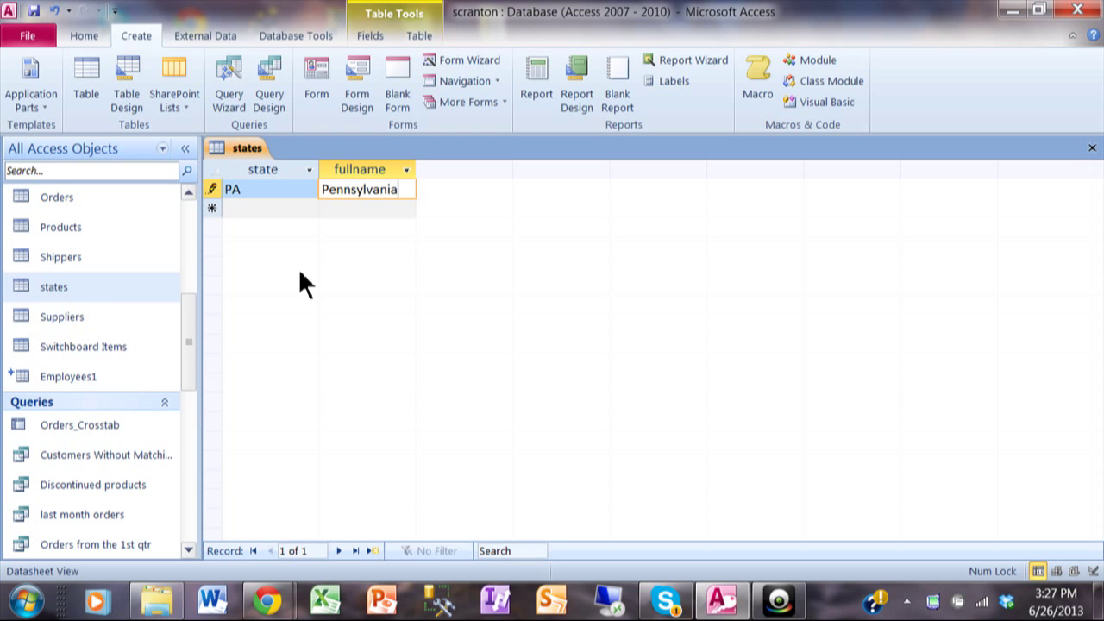
{"action": "key", "text": "Tab"}
Step: Add the NJ – New Jersey and DE – Delaware records
{"action": "type", "text": "NJ"}
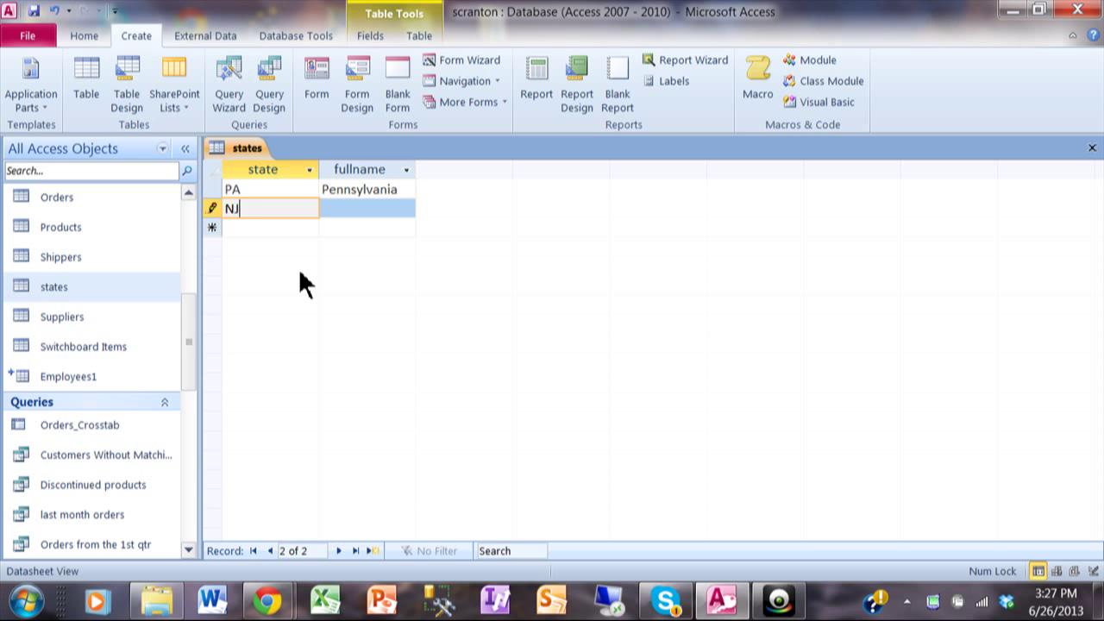
{"action": "key", "text": "Tab"}
{"action": "type", "text": "Ne"}
{"action": "key", "text": "BackSpace"}
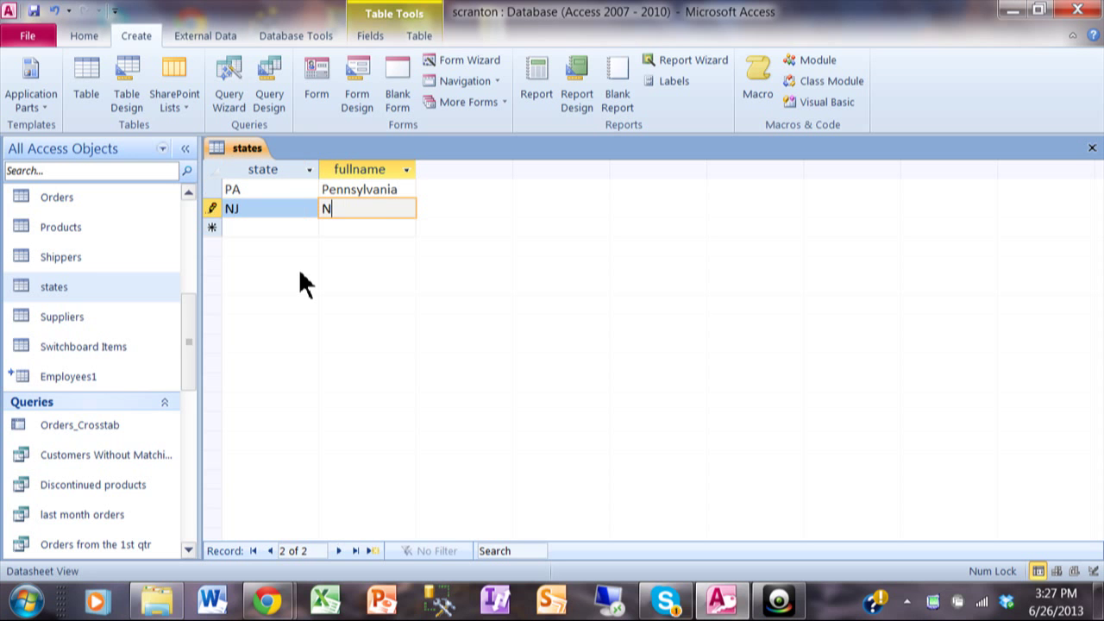
{"action": "type", "text": "ew Jersey"}
{"action": "key", "text": "Tab"}
{"action": "type", "text": "DE"}
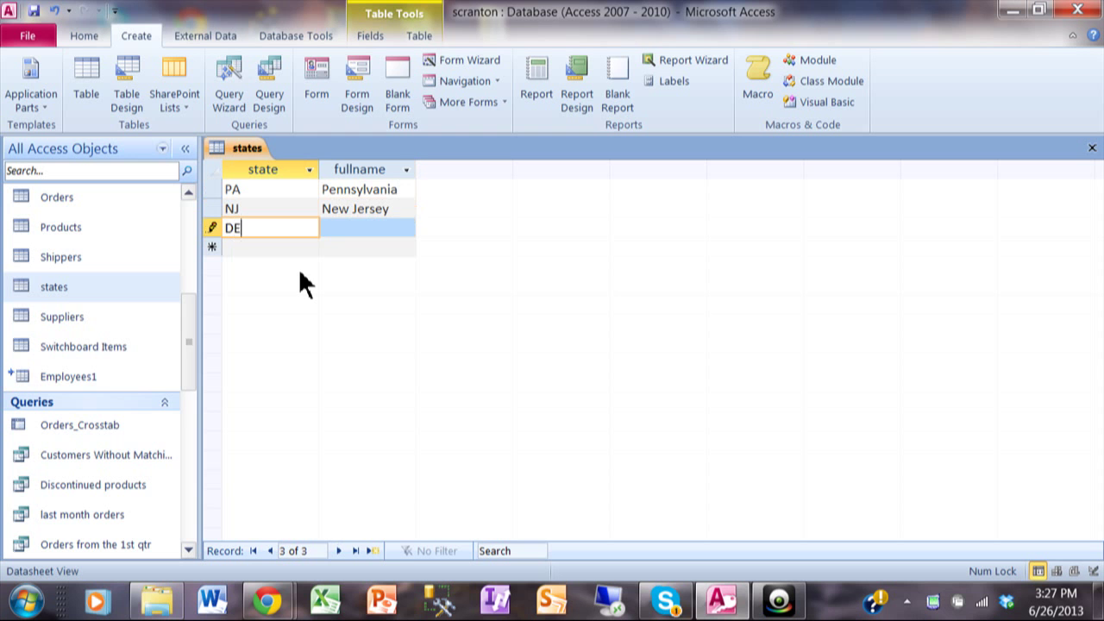
{"action": "key", "text": "Tab"}
{"action": "type", "text": "Dela"}
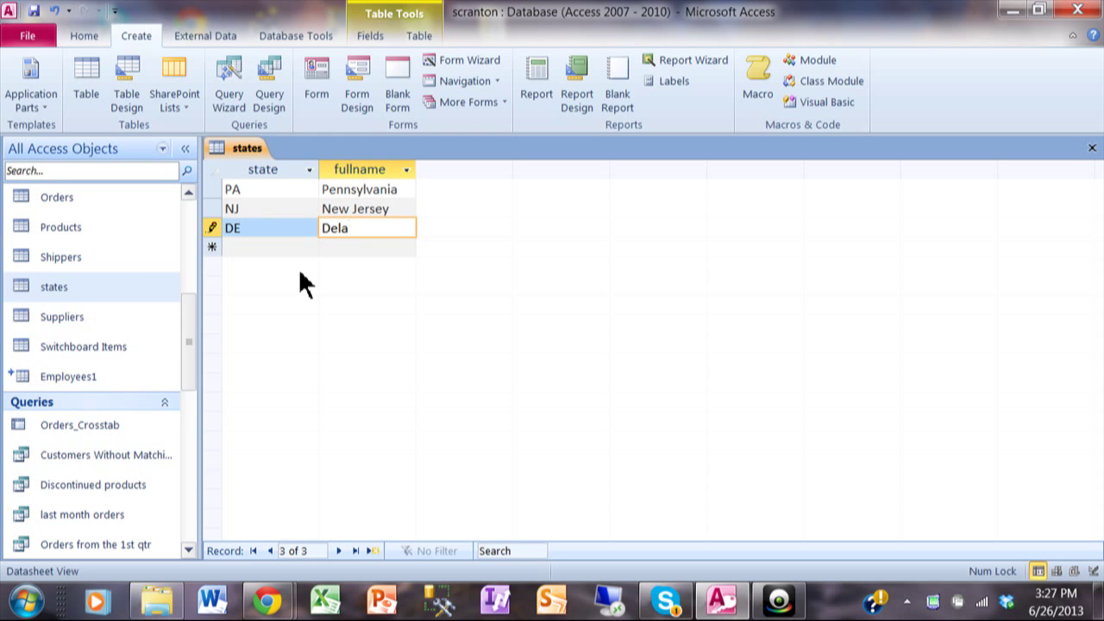
{"action": "type", "text": "ware"}
{"action": "key", "text": "Tab"}
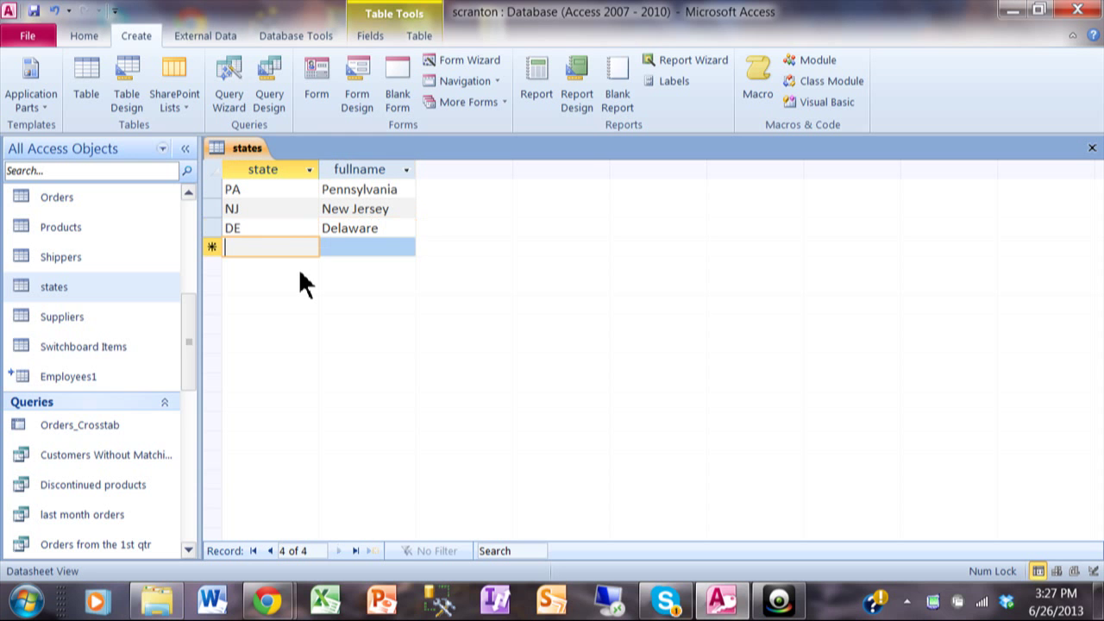
Step: Add the NY – New York and MD – Maryland records
{"action": "type", "text": "NY"}
{"action": "key", "text": "Tab"}
{"action": "type", "text": "New York"}
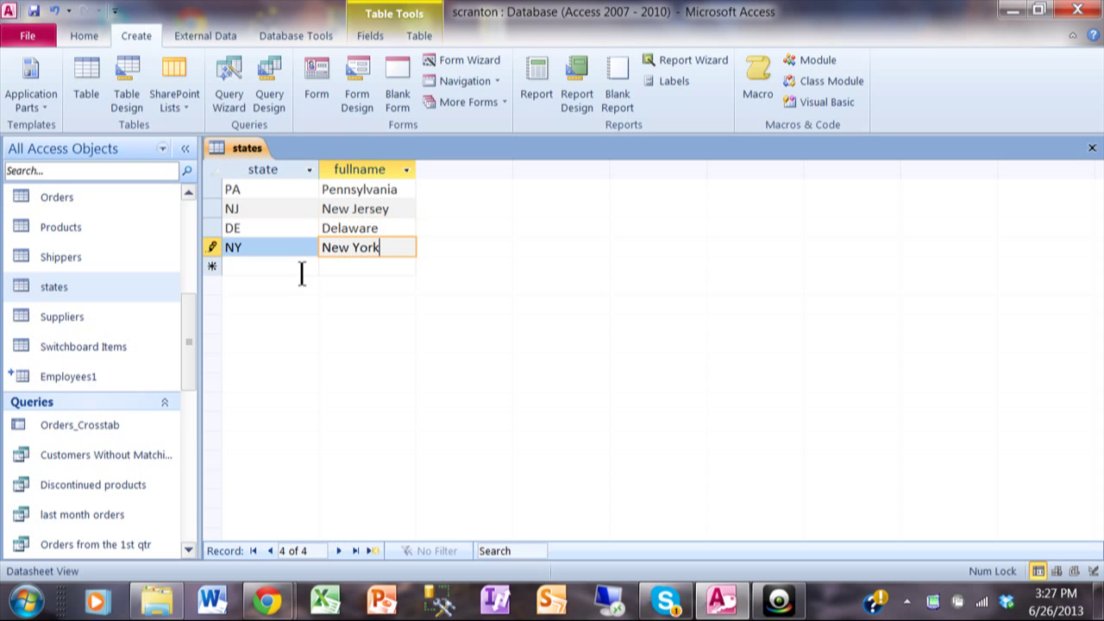
{"action": "key", "text": "Tab"}
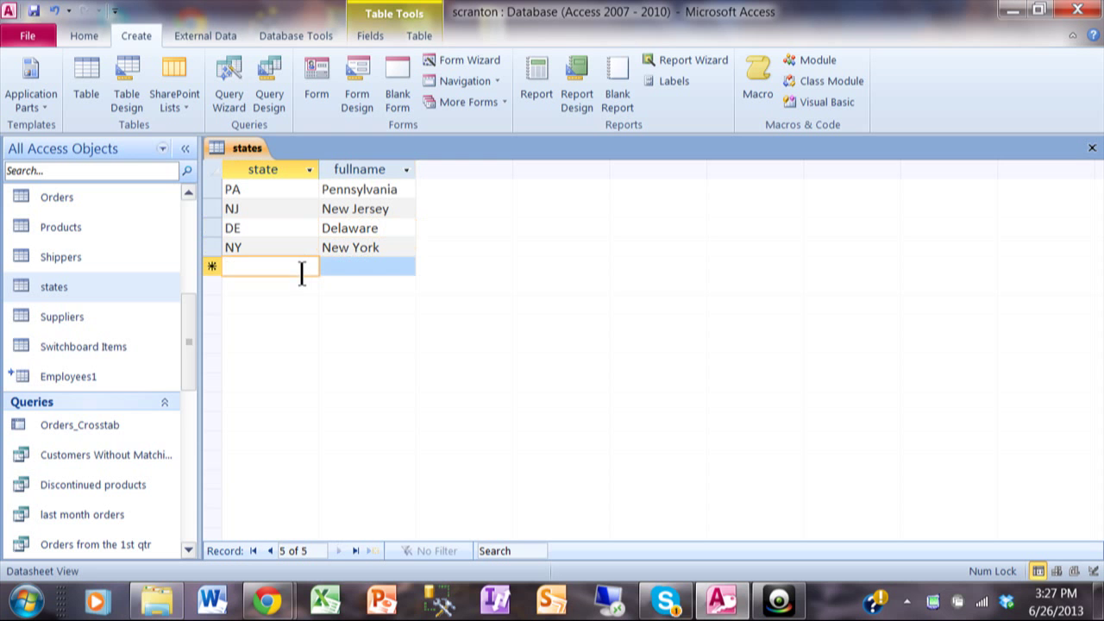
{"action": "type", "text": "MD"}
{"action": "key", "text": "Tab"}
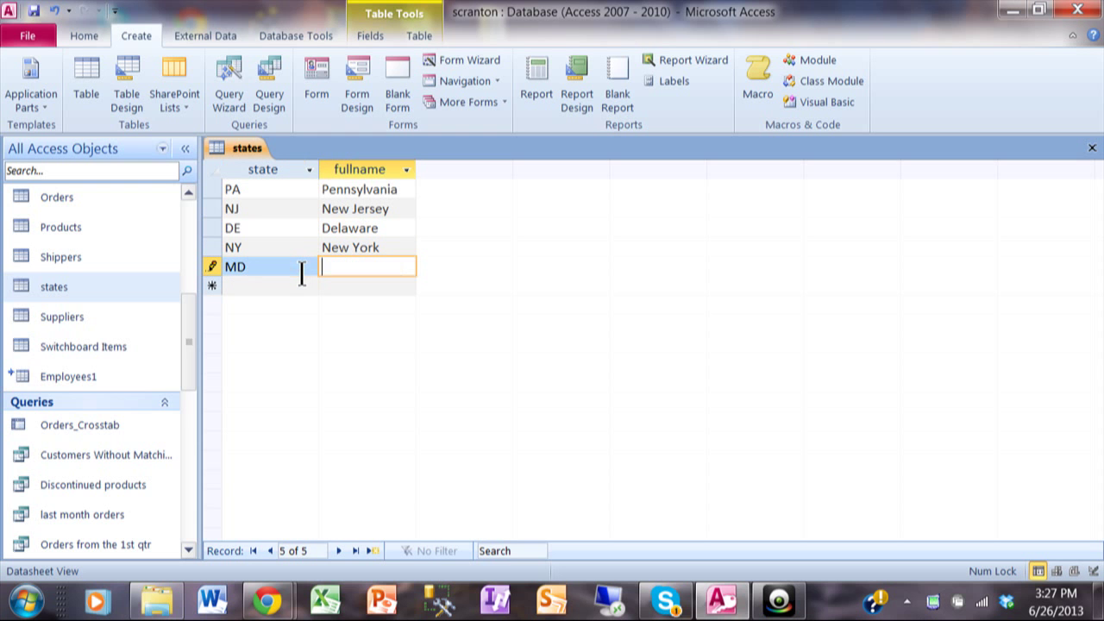
{"action": "type", "text": "Maryland"}
{"action": "key", "text": "Tab"}
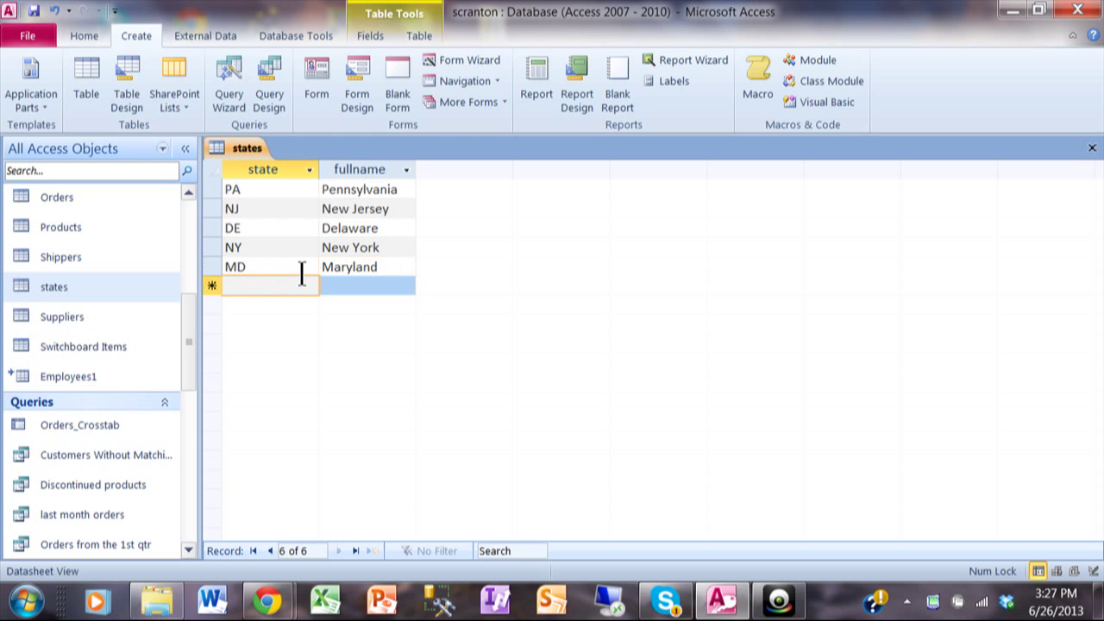
Step: Add OH – Ohio, then close and reopen states to check the records
{"action": "type", "text": "OH"}
{"action": "key", "text": "Tab"}
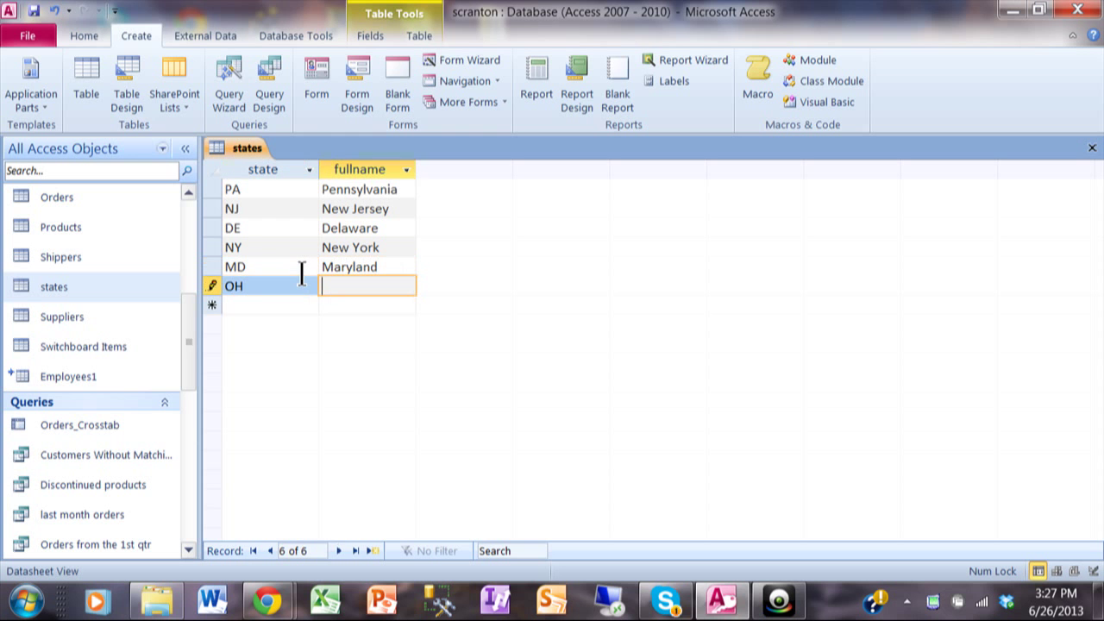
{"action": "type", "text": "Ohio"}
{"action": "left_click", "coordinate": [1092, 148]}
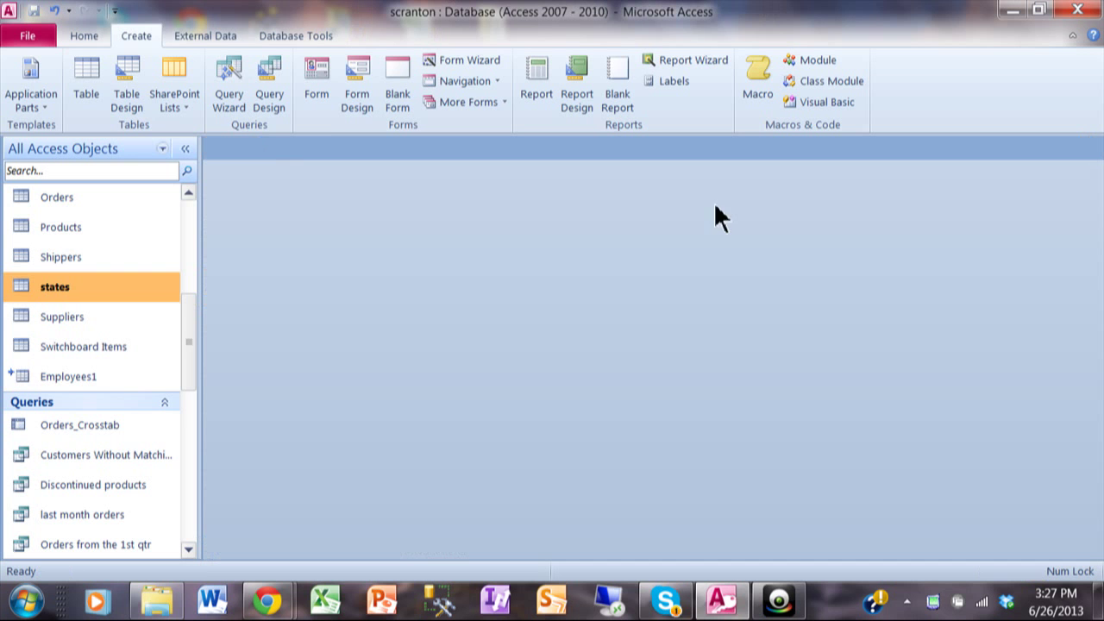
{"action": "double_click", "coordinate": [89, 289]}
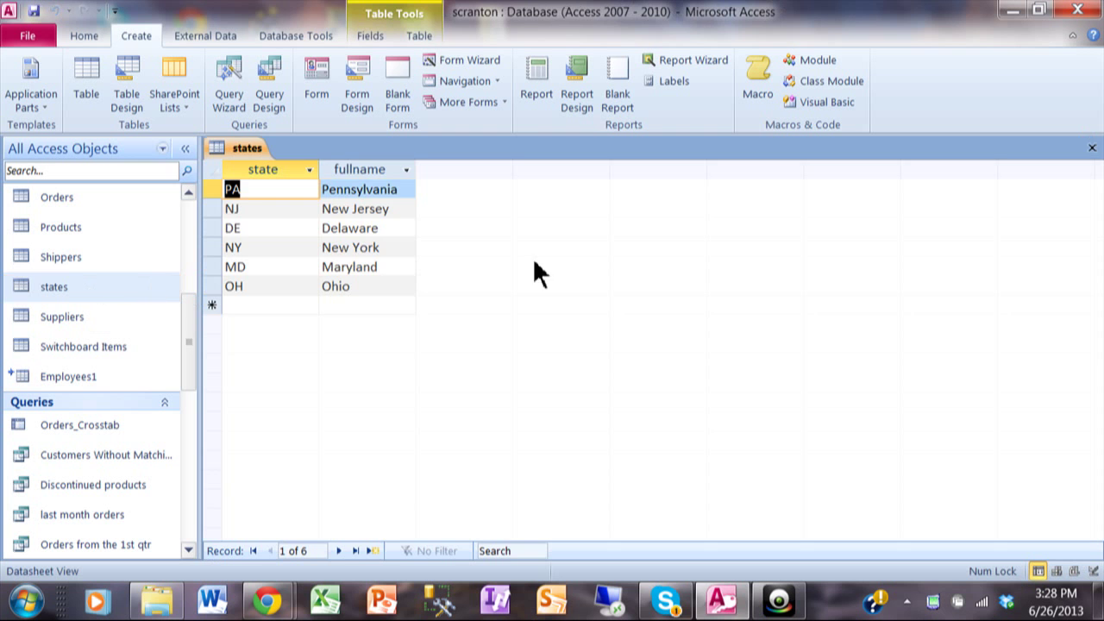
Step: Close states and open client_list in Design View
{"action": "left_click", "coordinate": [1092, 149]}
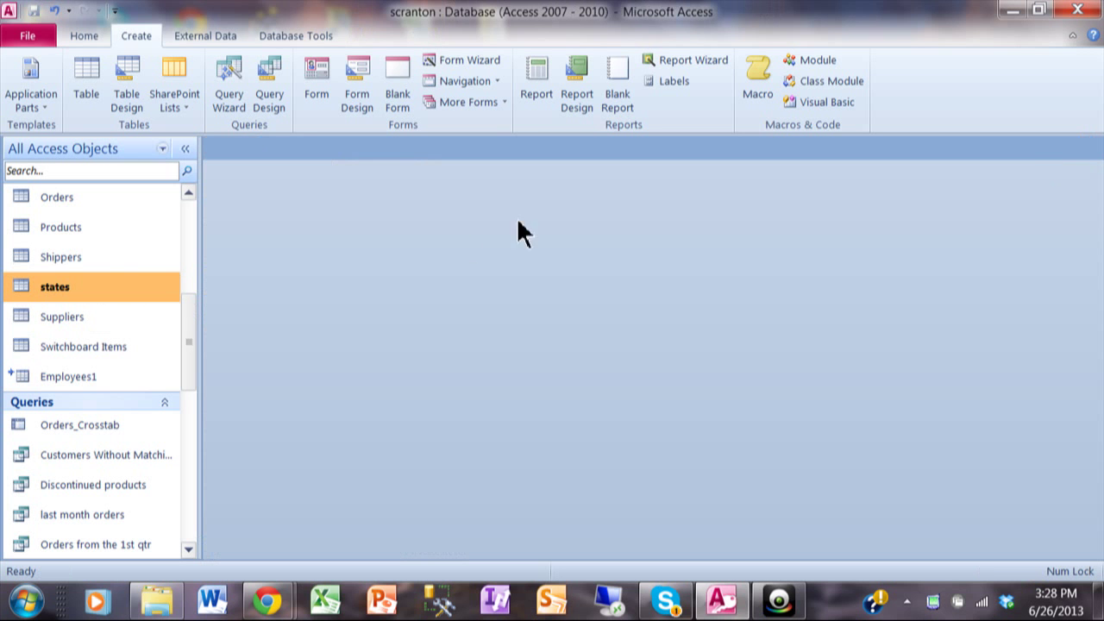
{"action": "left_click_drag", "start_coordinate": [186, 320], "coordinate": [180, 222]}
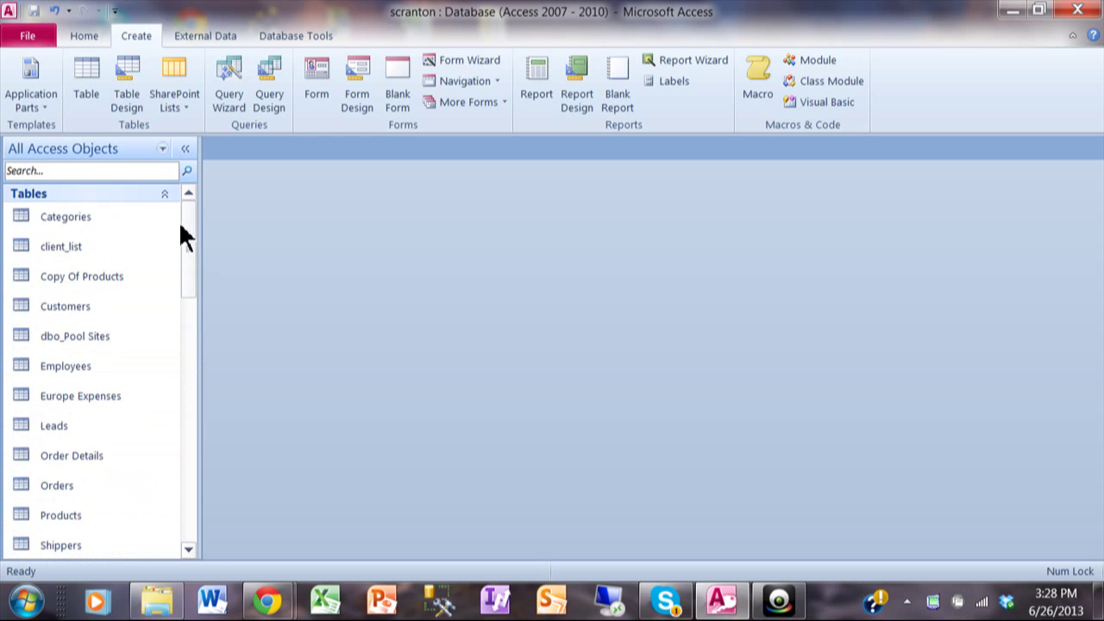
{"action": "left_click", "coordinate": [92, 253]}
{"action": "right_click", "coordinate": [89, 252]}
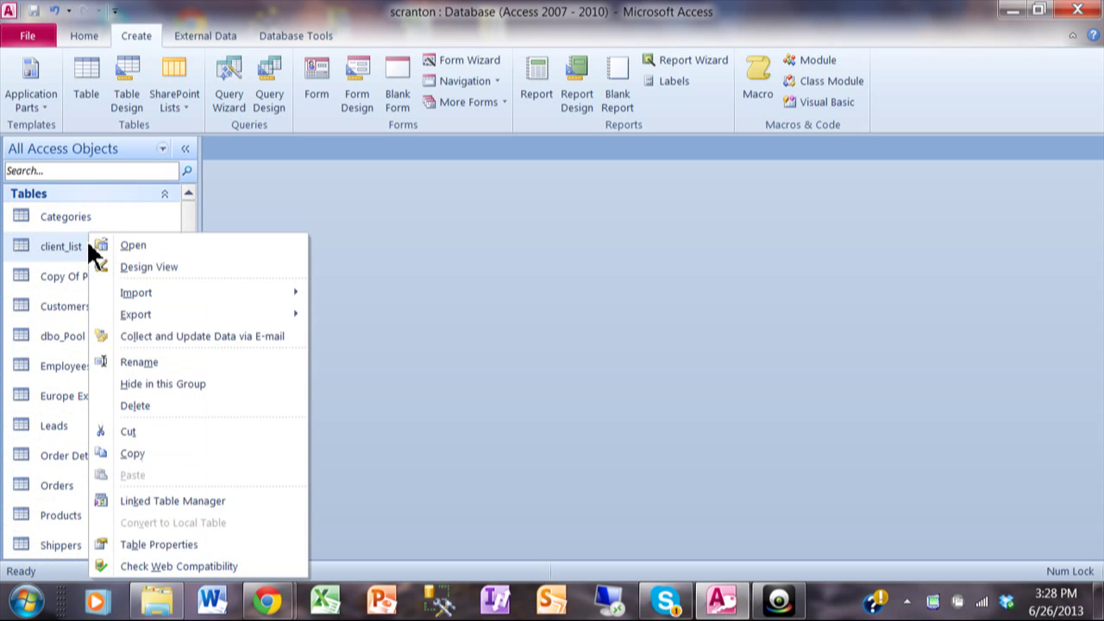
{"action": "left_click", "coordinate": [136, 270]}
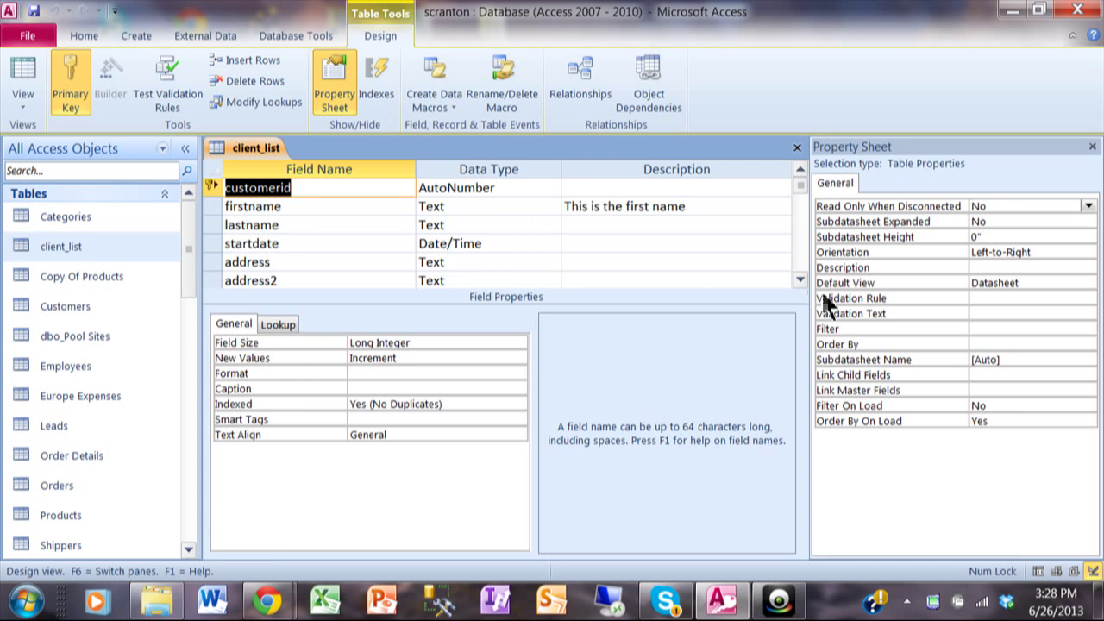
Step: Select client_list's state field and open its Data Type dropdown
{"action": "left_click", "coordinate": [800, 280]}
{"action": "left_click", "coordinate": [800, 280]}
{"action": "left_click", "coordinate": [800, 280]}
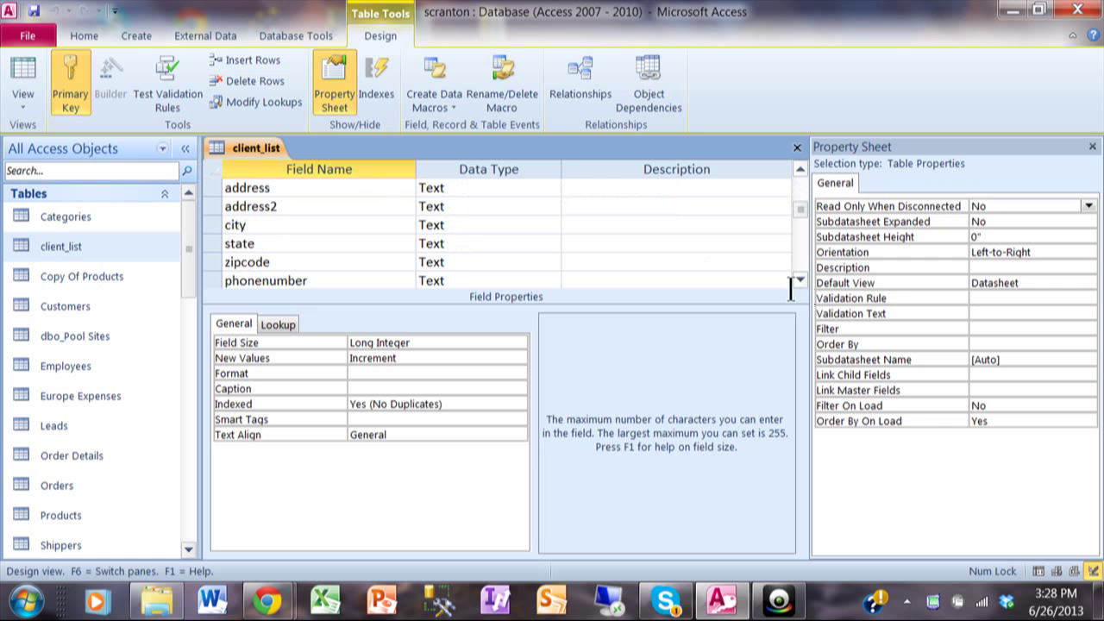
{"action": "left_click", "coordinate": [352, 244]}
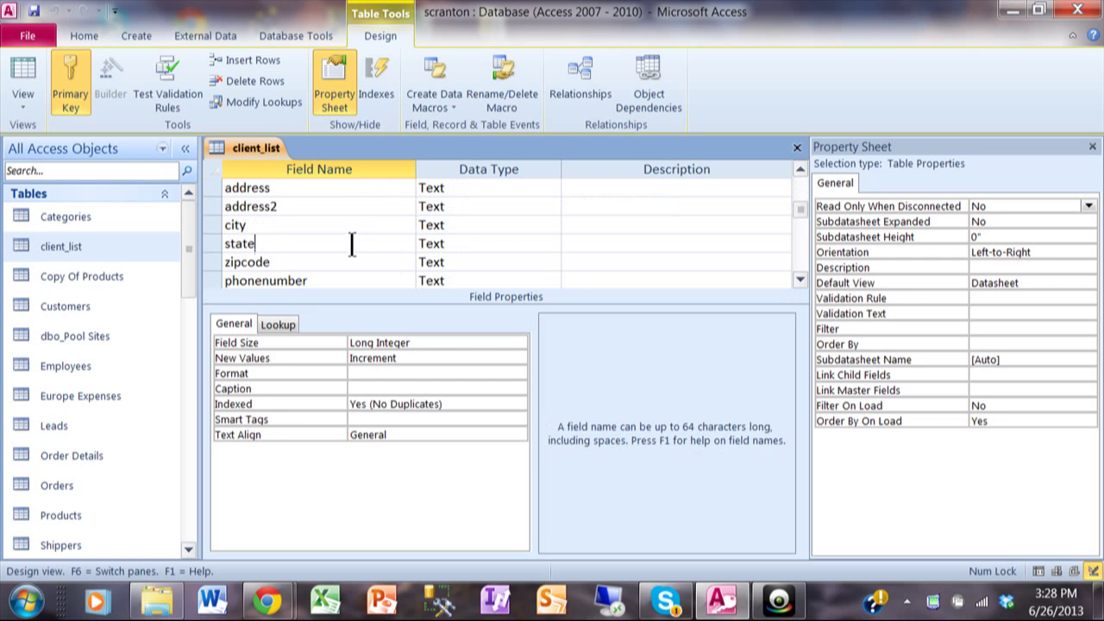
{"action": "left_click", "coordinate": [504, 245]}
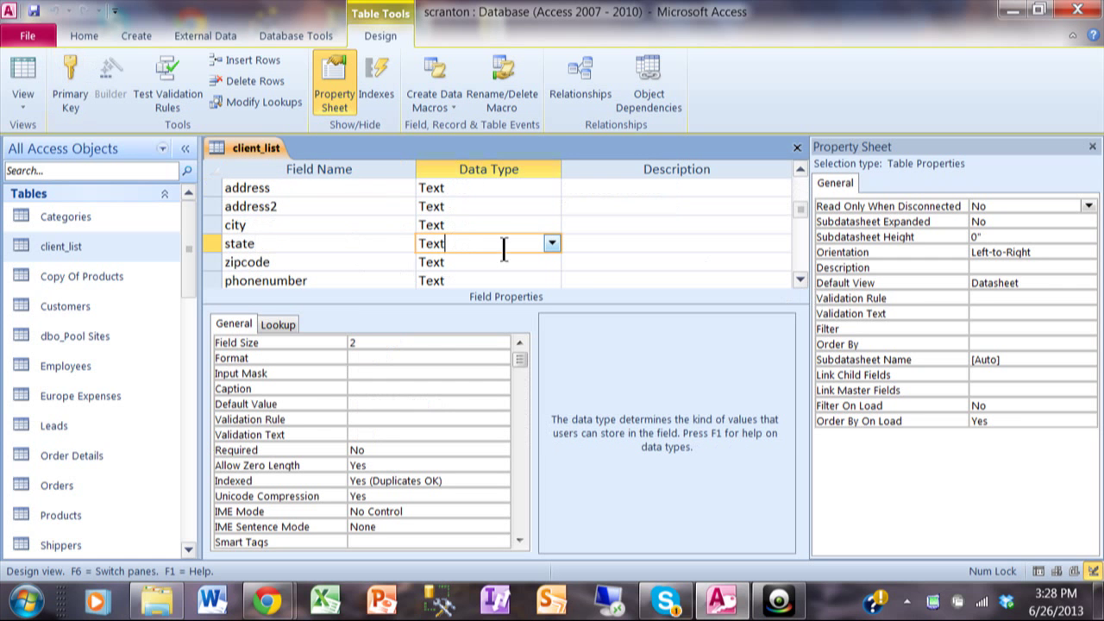
{"action": "left_click", "coordinate": [552, 245]}
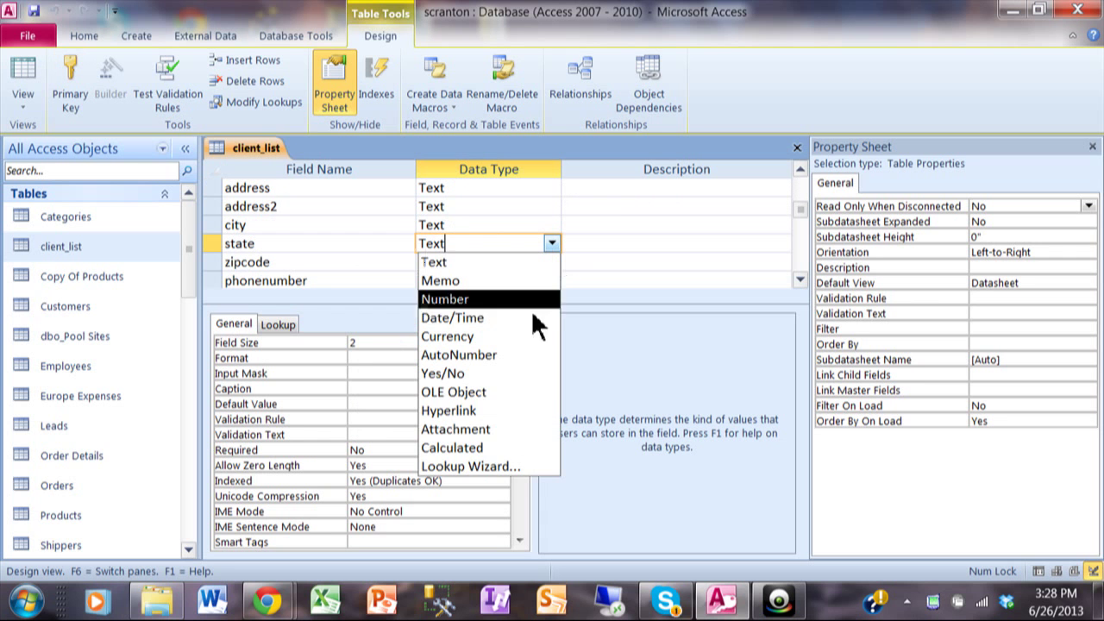
Step: Run the Lookup Wizard on state, using the states table's state and fullname fields
{"action": "left_click", "coordinate": [501, 466]}
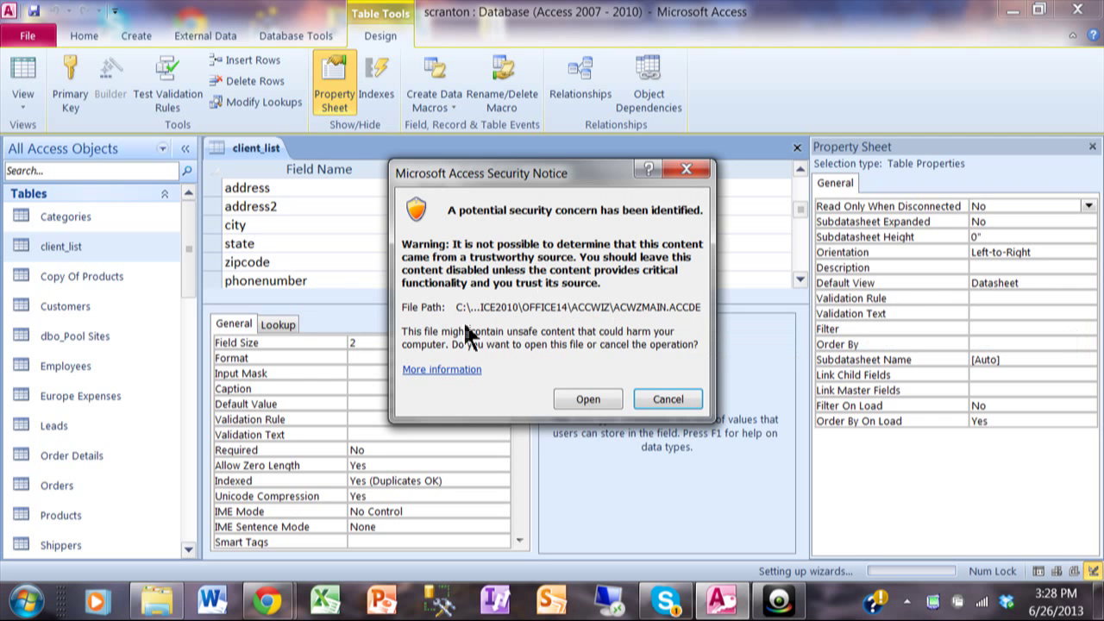
{"action": "left_click", "coordinate": [592, 404]}
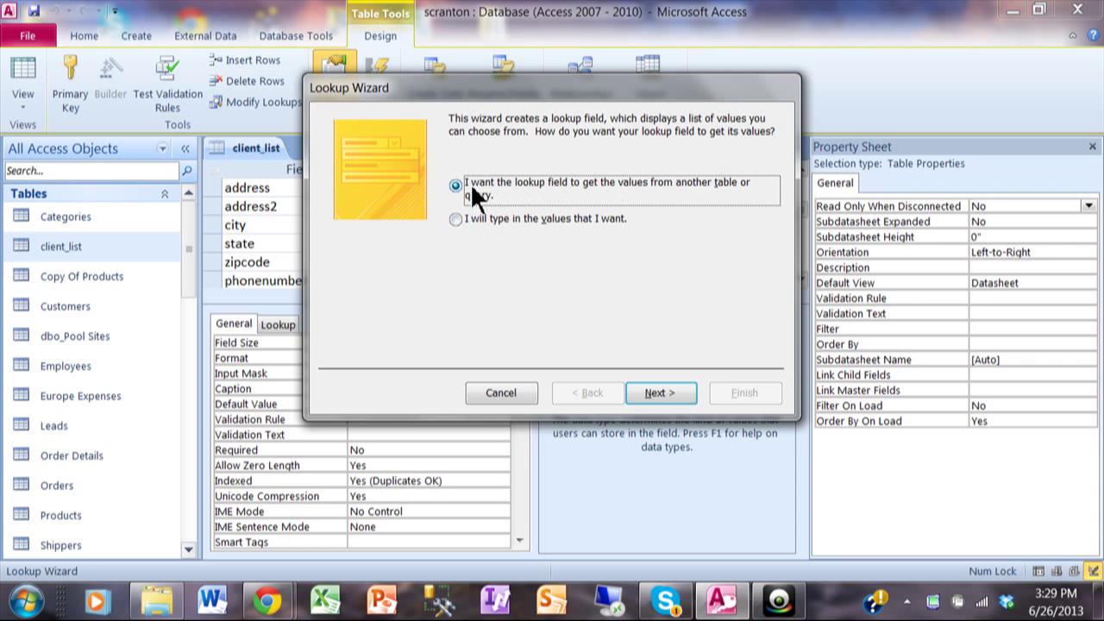
{"action": "left_click", "coordinate": [656, 393]}
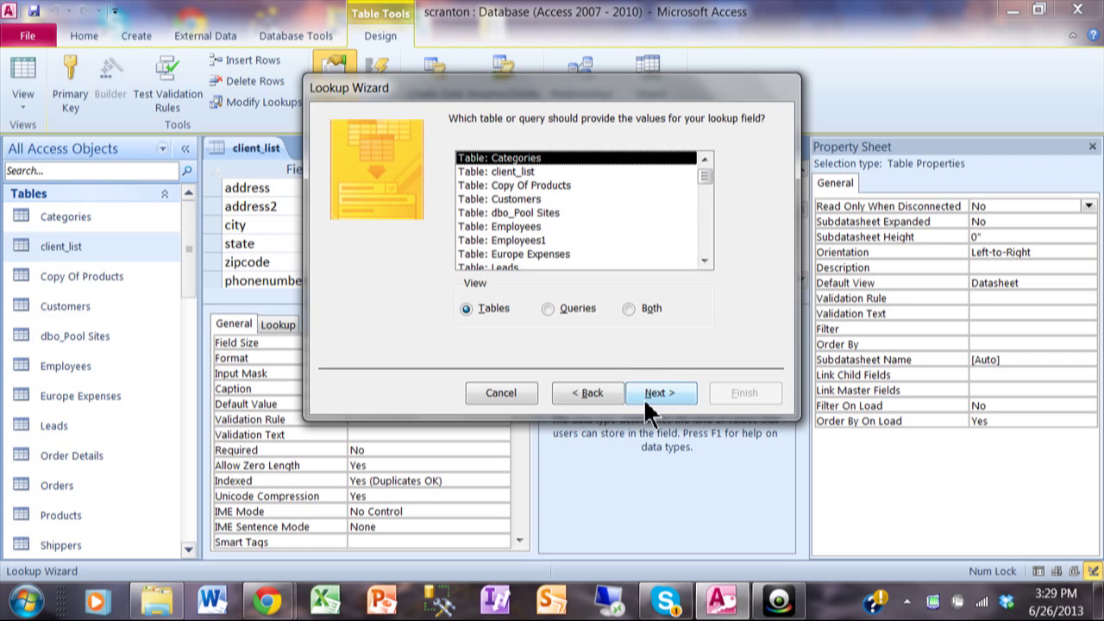
{"action": "left_click_drag", "start_coordinate": [708, 175], "coordinate": [703, 225]}
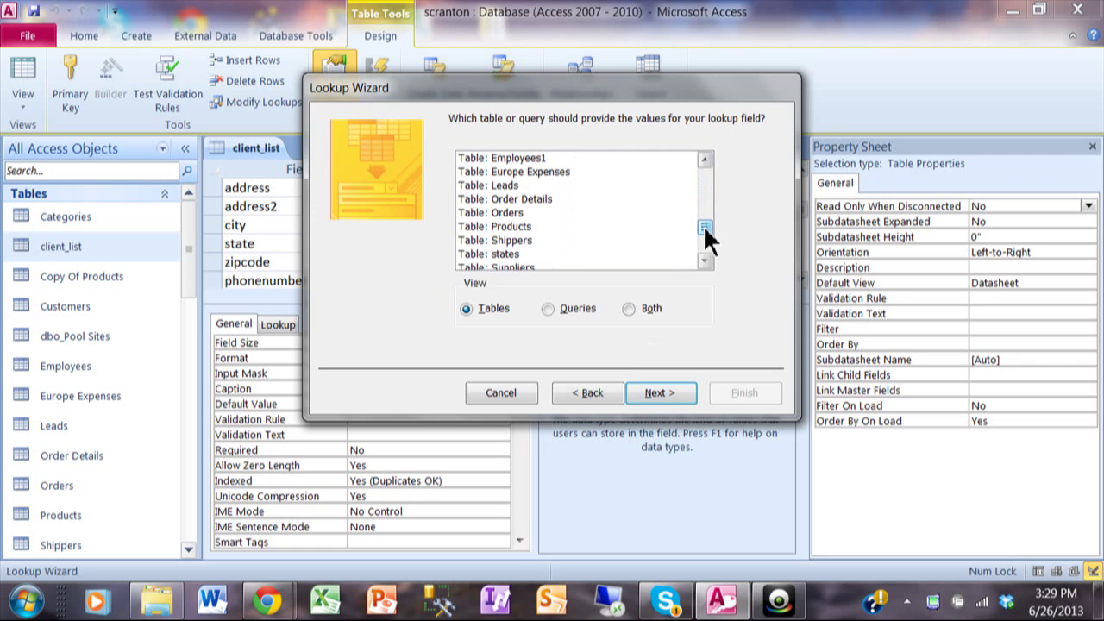
{"action": "left_click", "coordinate": [496, 255]}
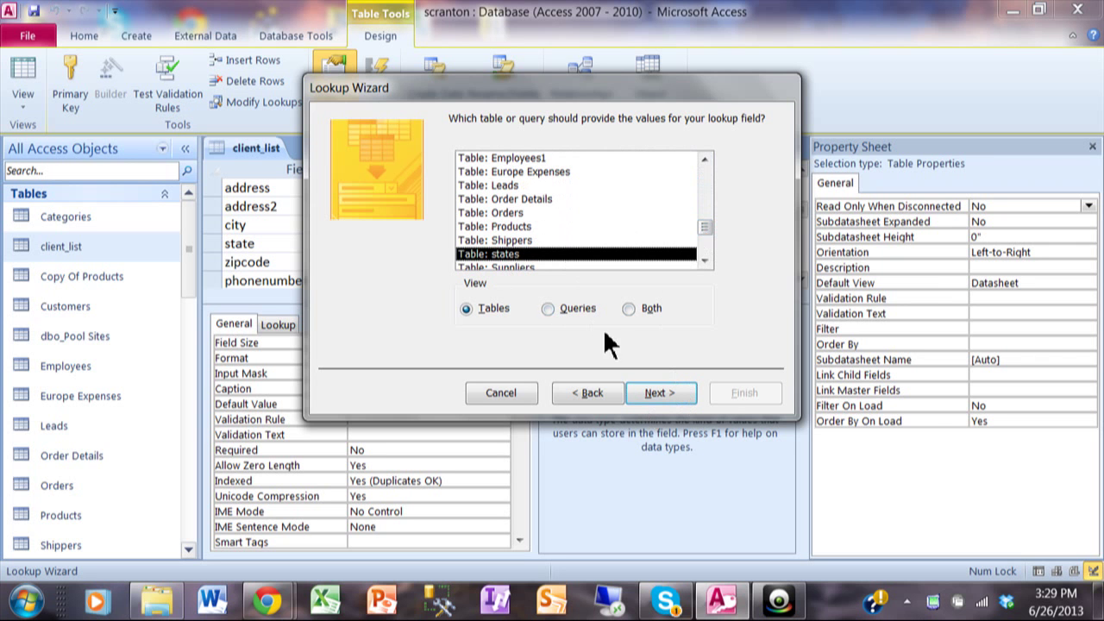
{"action": "left_click", "coordinate": [660, 394]}
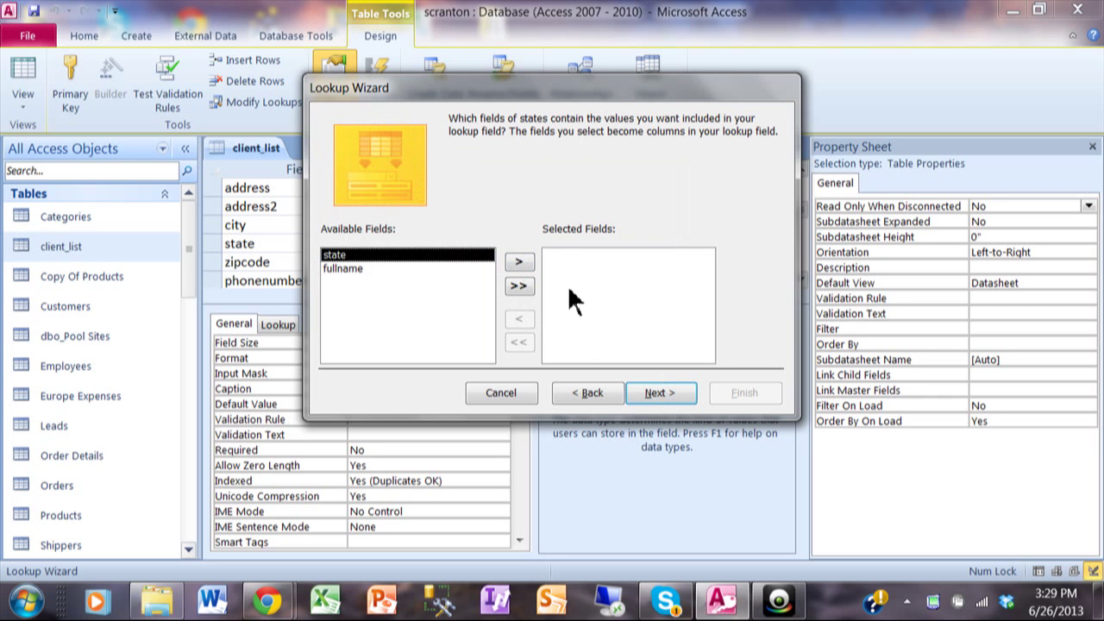
{"action": "left_click", "coordinate": [518, 287]}
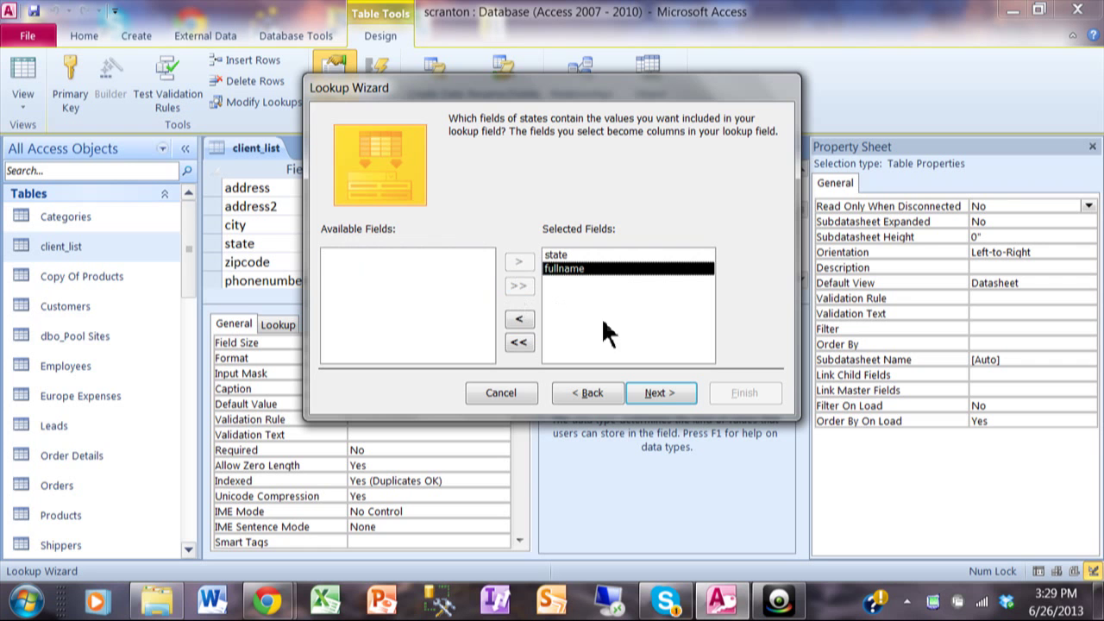
Step: Set fullname as the lookup list's sort field
{"action": "left_click", "coordinate": [649, 394]}
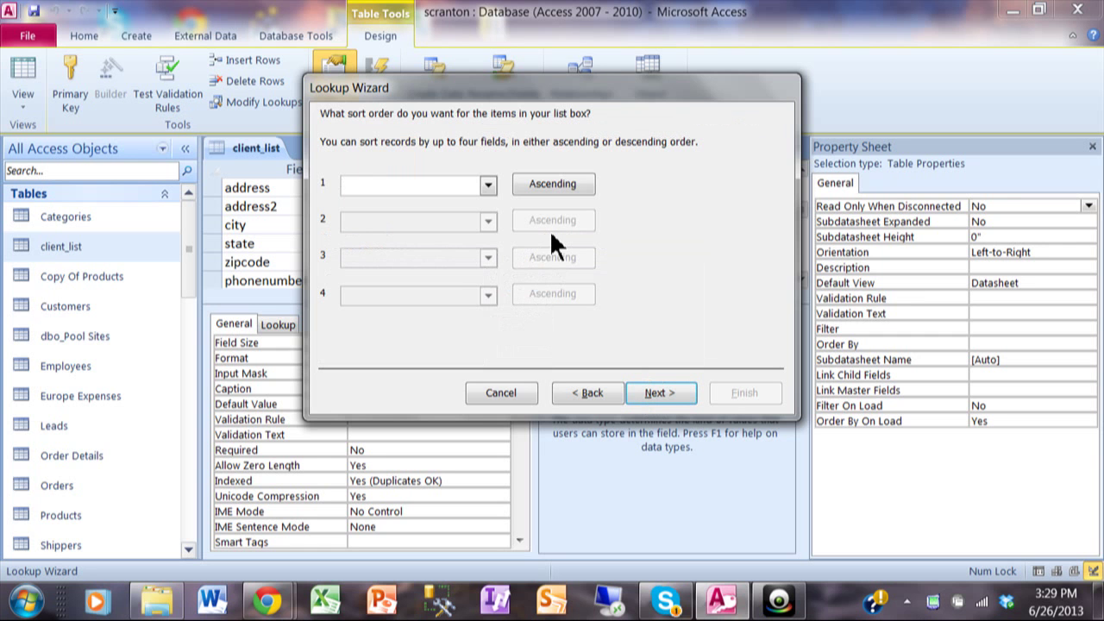
{"action": "left_click", "coordinate": [487, 185]}
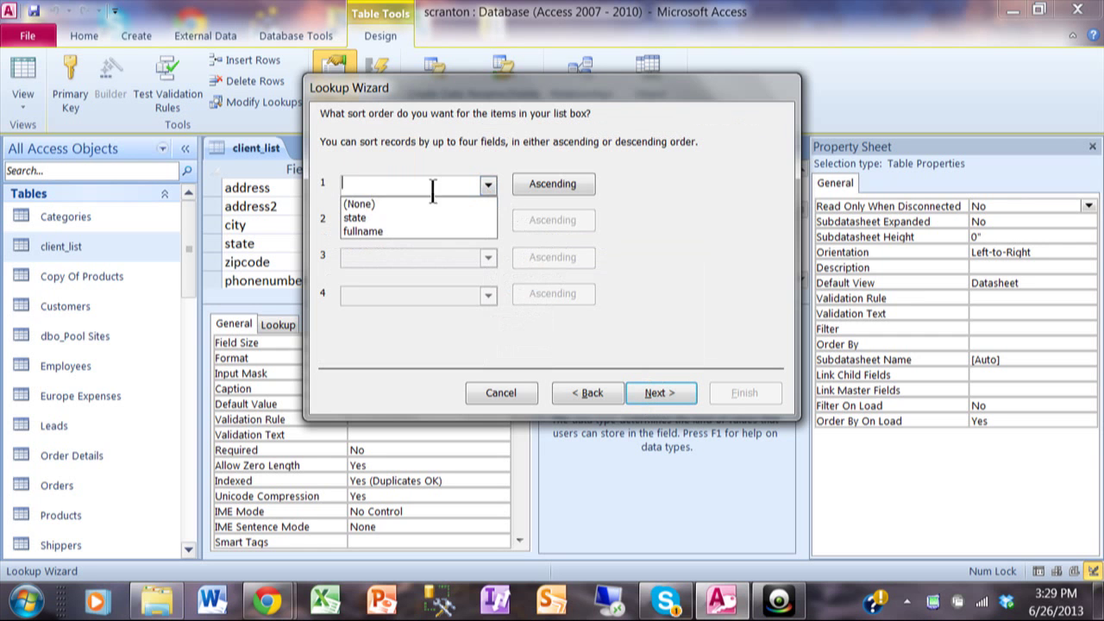
{"action": "left_click", "coordinate": [381, 230]}
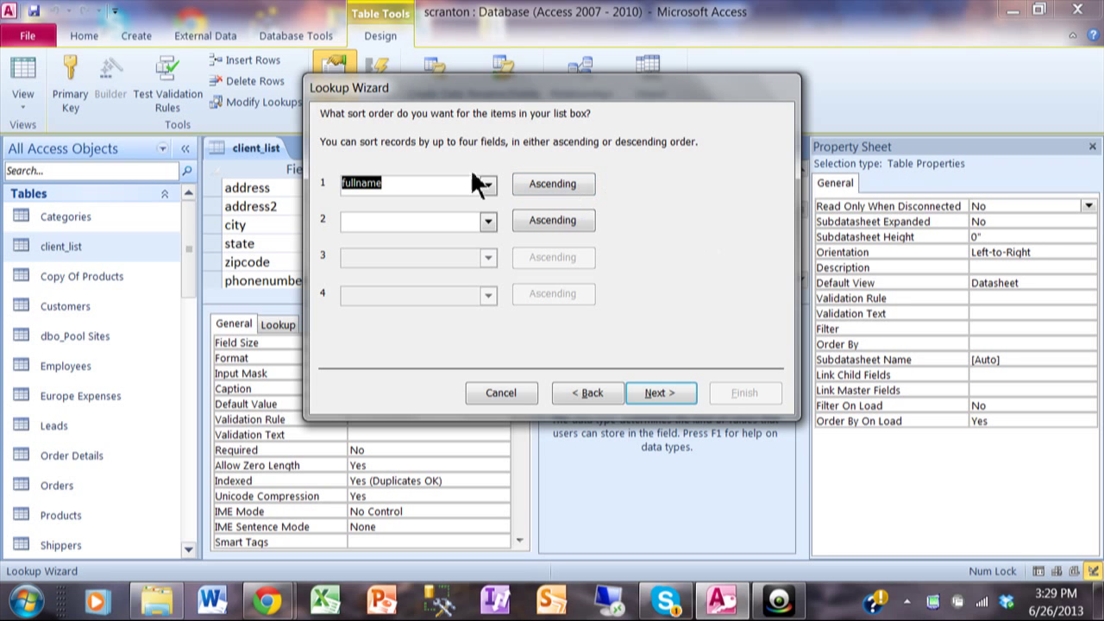
Step: Best-fit the widths of the state and fullname lookup columns
{"action": "left_click", "coordinate": [649, 392]}
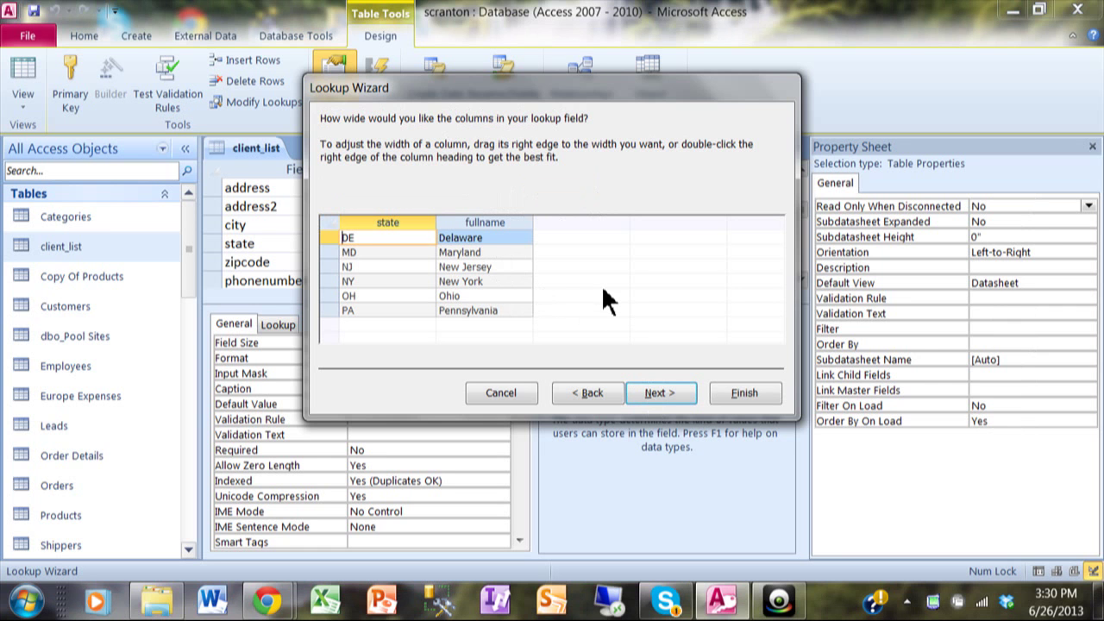
{"action": "double_click", "coordinate": [439, 226]}
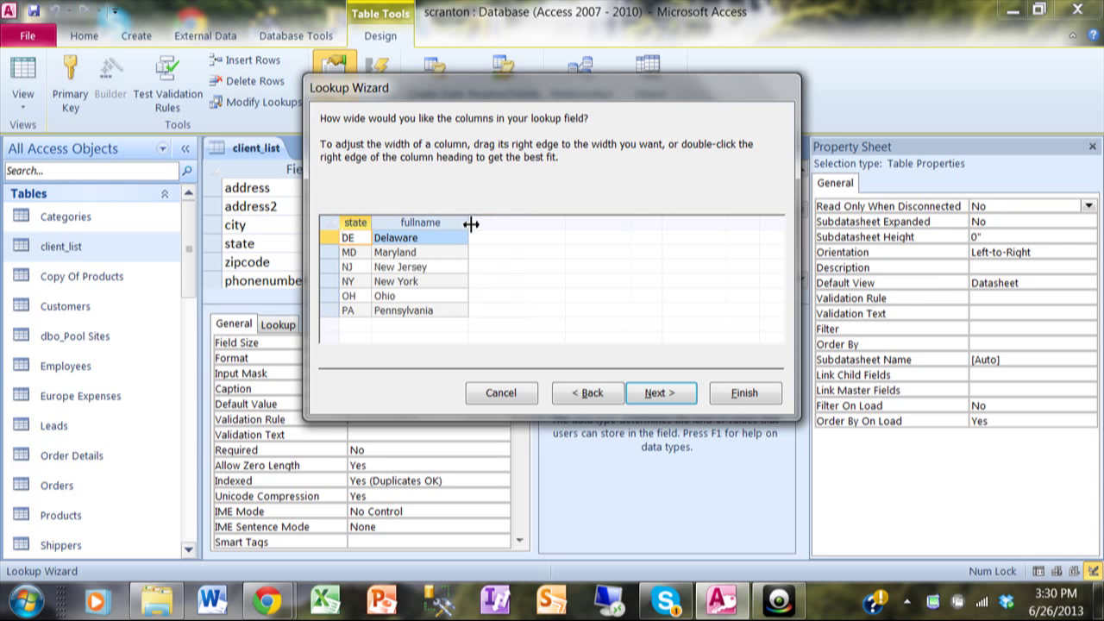
{"action": "double_click", "coordinate": [470, 224]}
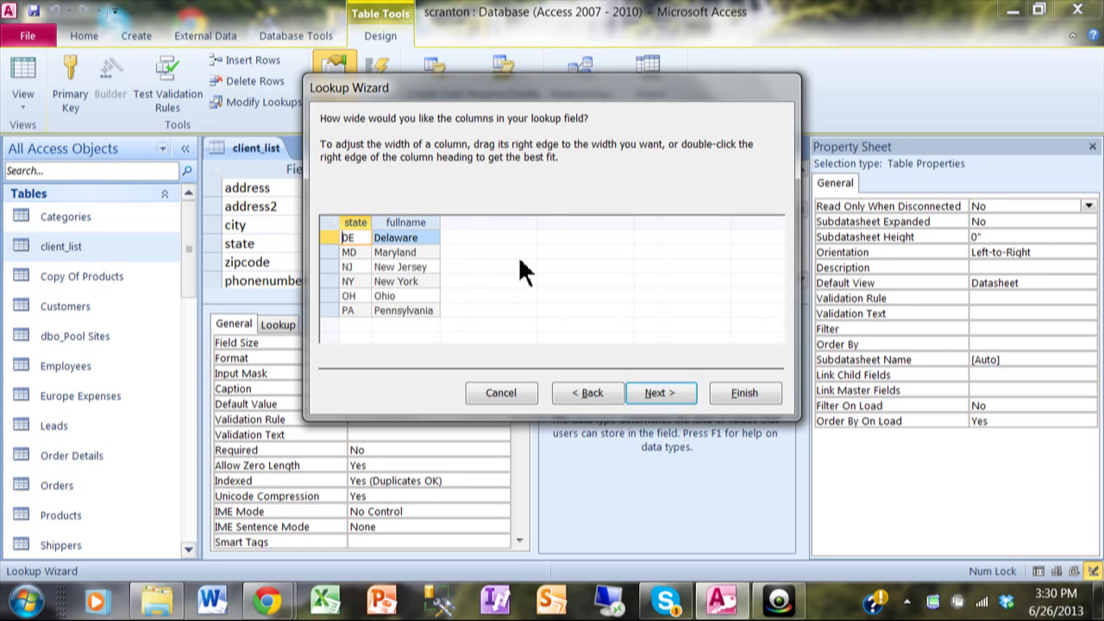
{"action": "left_click", "coordinate": [658, 392]}
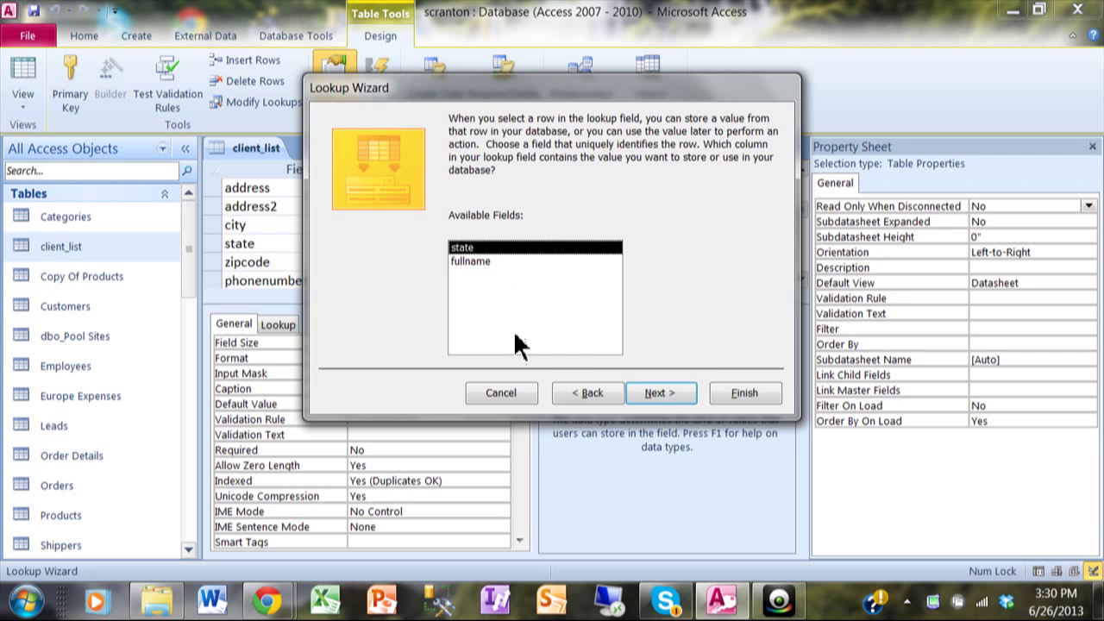
Step: Store the state code, finish the wizard, save client_list, and keep state as Text
{"action": "left_click", "coordinate": [663, 395]}
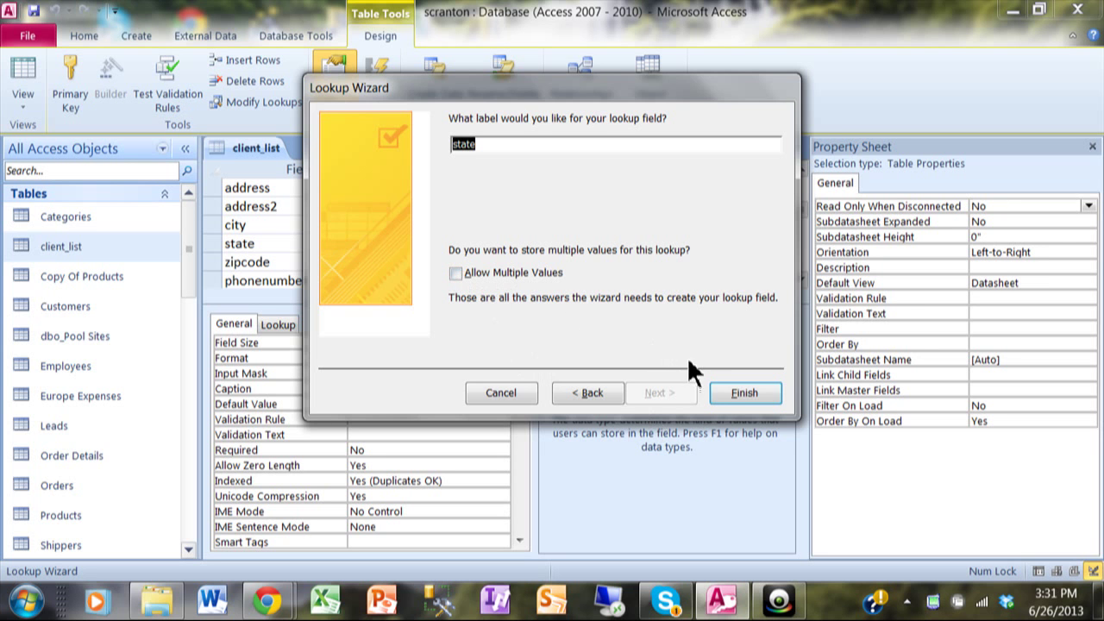
{"action": "left_click", "coordinate": [747, 392]}
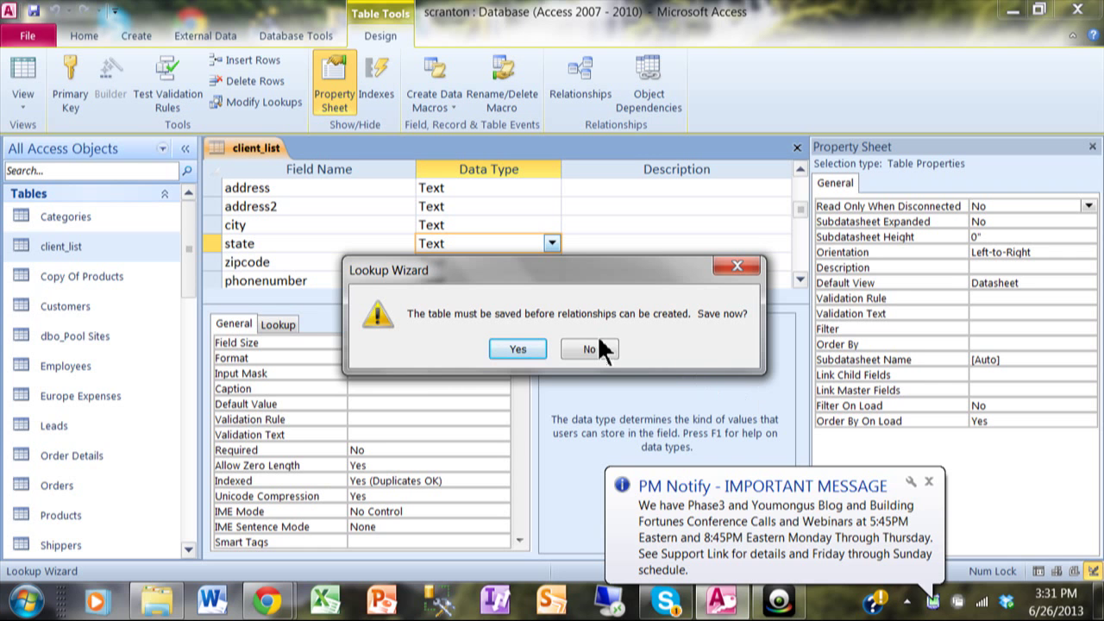
{"action": "left_click", "coordinate": [518, 349]}
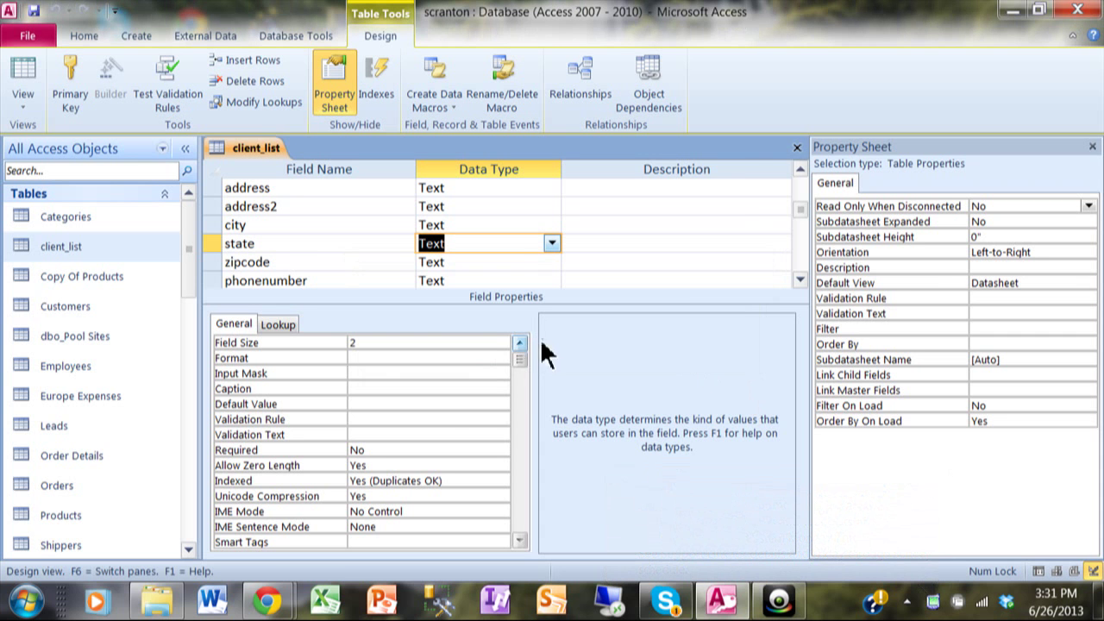
{"action": "left_click", "coordinate": [551, 243]}
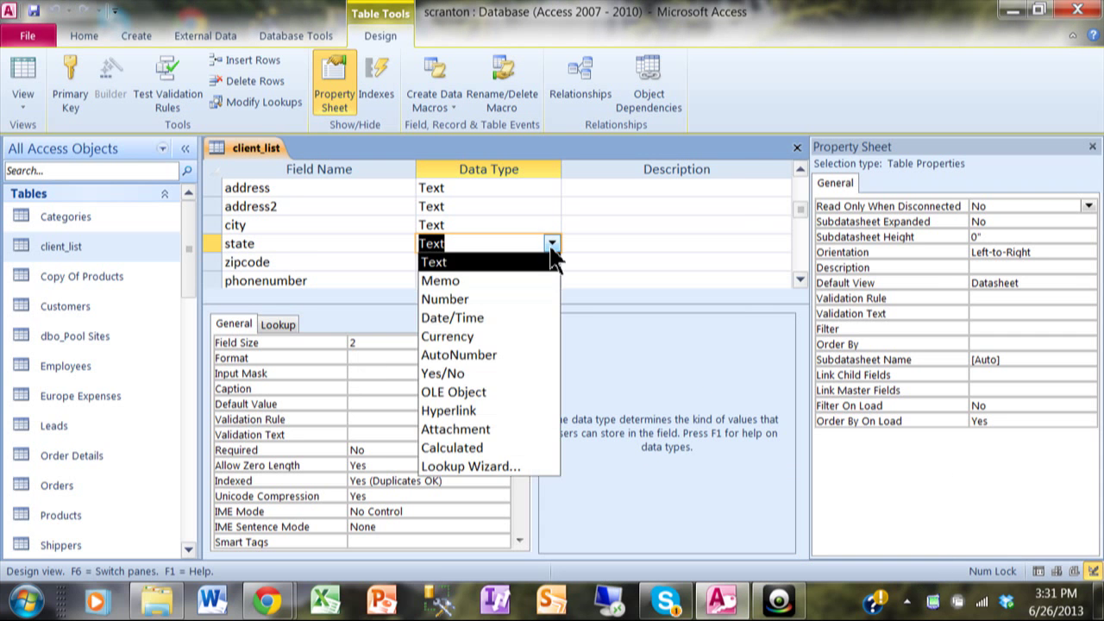
{"action": "left_click", "coordinate": [627, 244]}
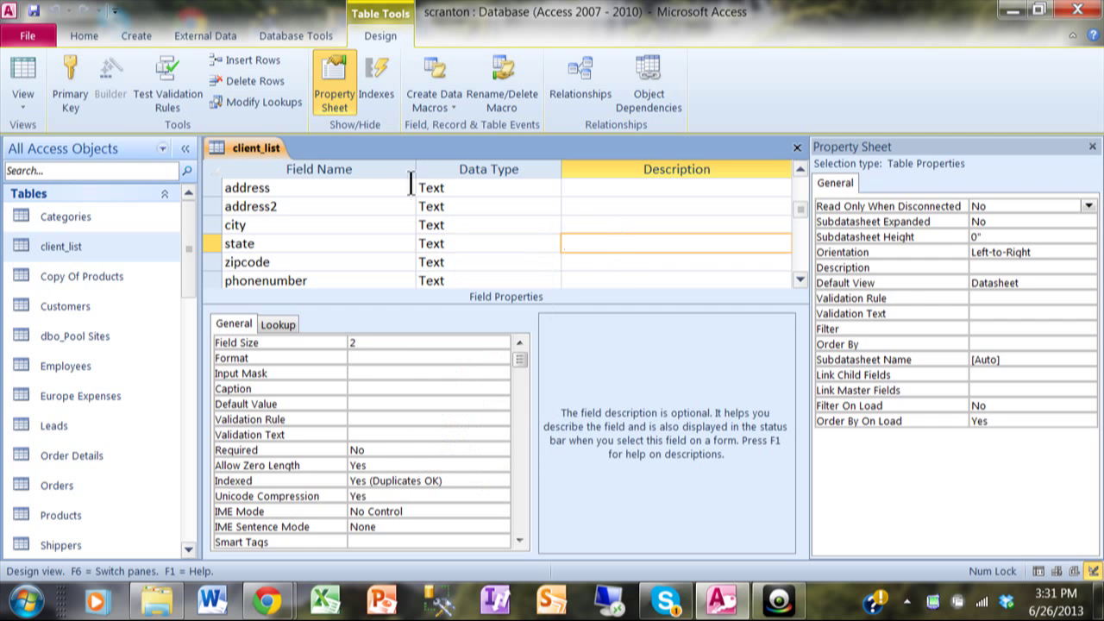
Step: Switch client_list to Datasheet View and try OH, then PA, from the state lookup
{"action": "right_click", "coordinate": [237, 147]}
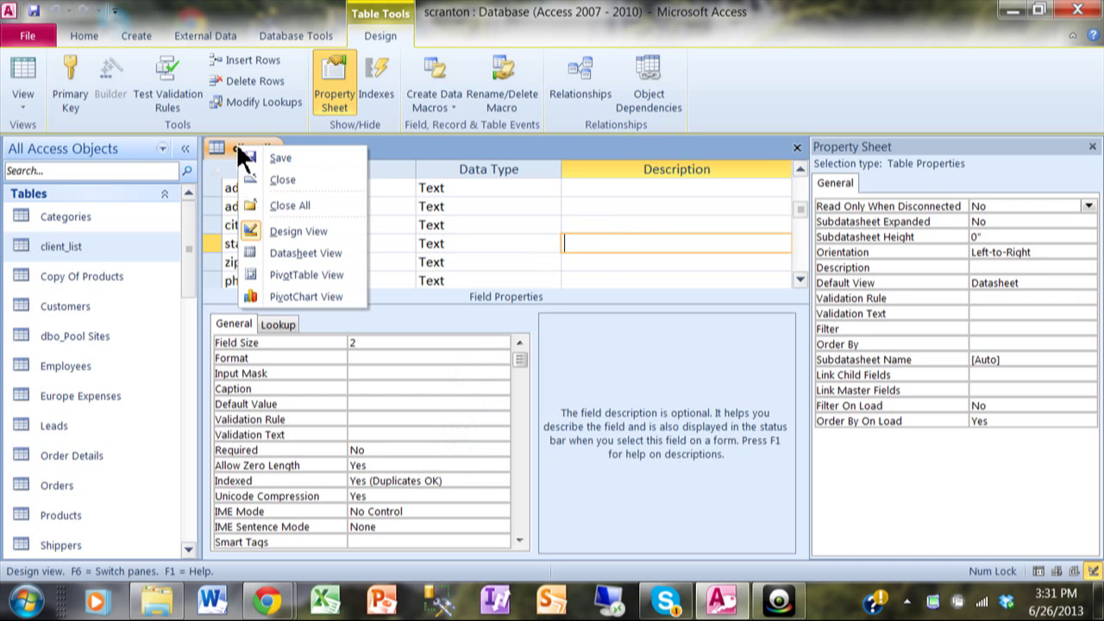
{"action": "left_click", "coordinate": [283, 254]}
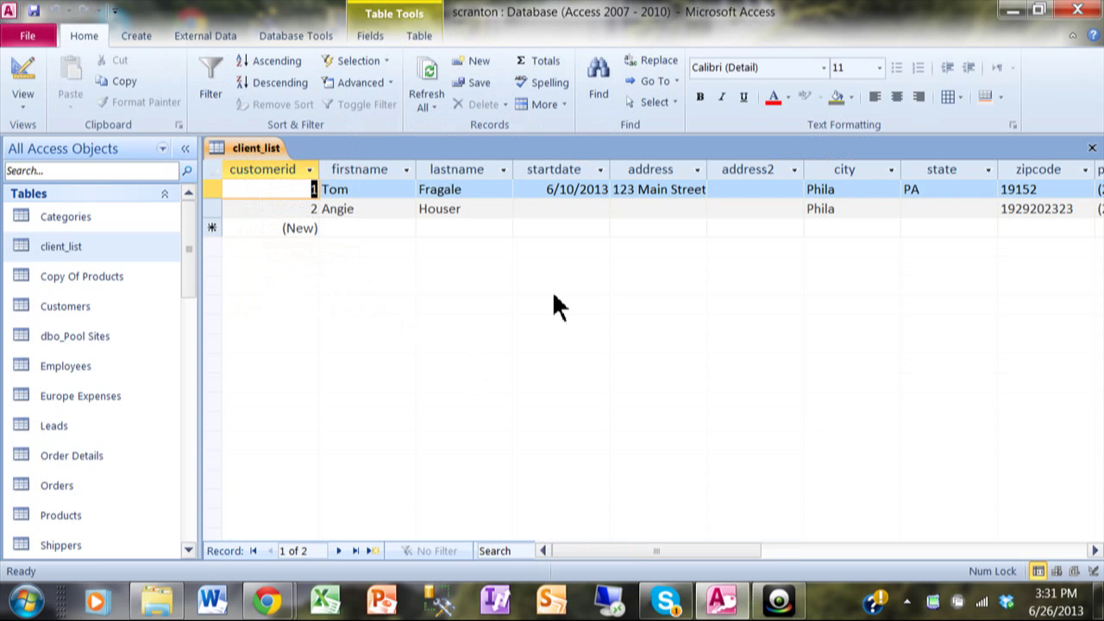
{"action": "key", "text": "Tab"}
{"action": "key", "text": "Tab"}
{"action": "key", "text": "Tab"}
{"action": "key", "text": "Tab"}
{"action": "key", "text": "Tab"}
{"action": "key", "text": "Tab"}
{"action": "key", "text": "Tab"}
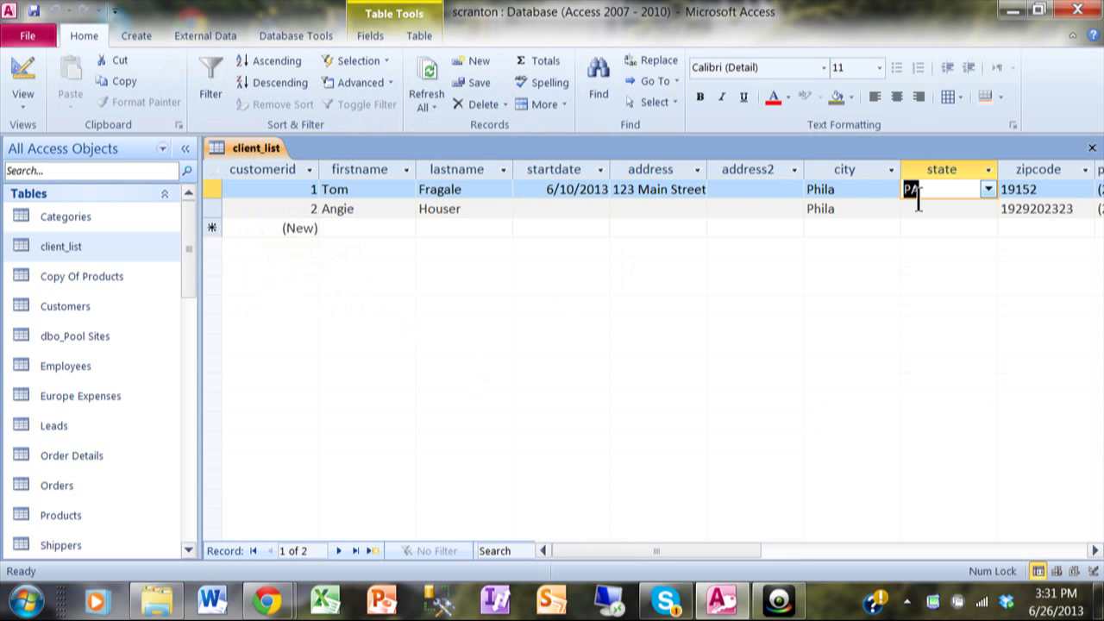
{"action": "left_click", "coordinate": [989, 189]}
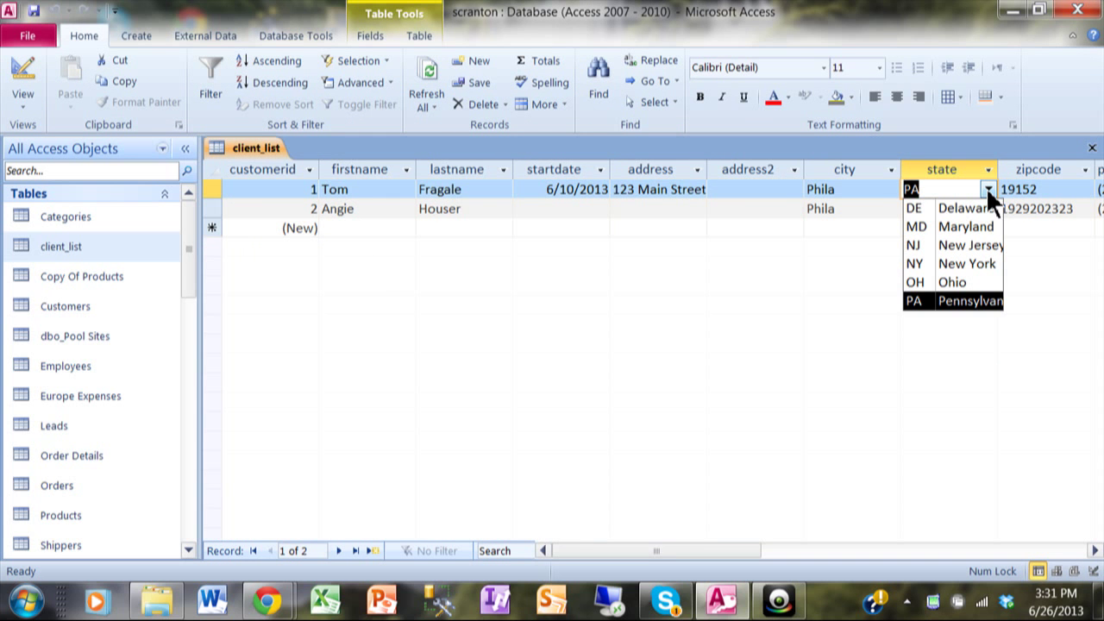
{"action": "left_click", "coordinate": [965, 285]}
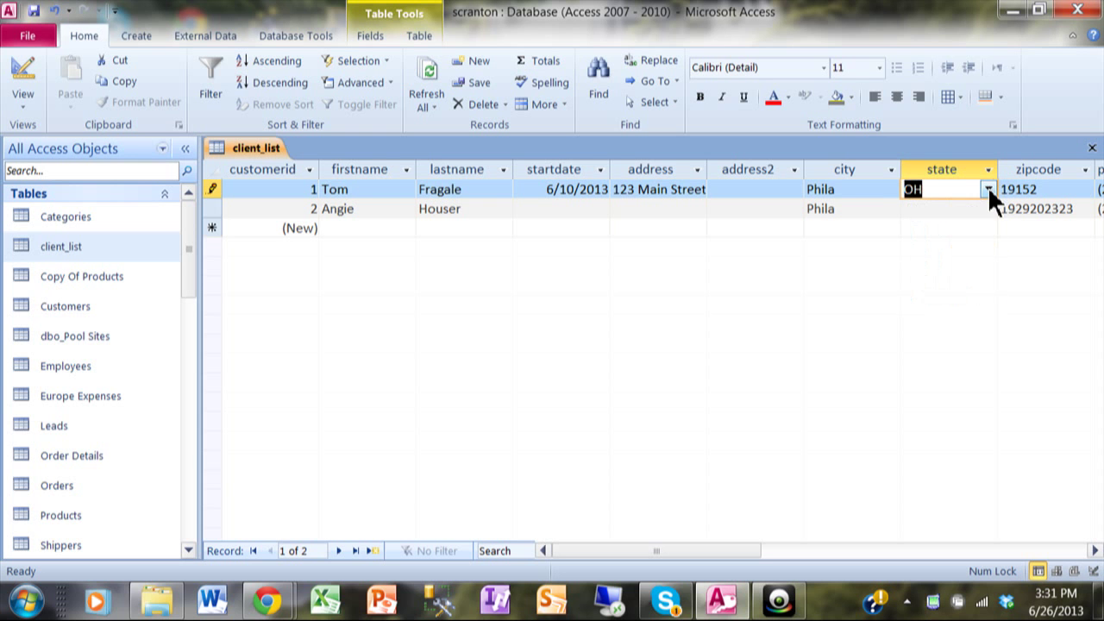
{"action": "left_click", "coordinate": [989, 189]}
{"action": "left_click", "coordinate": [963, 301]}
Step: Pick New York, then Ohio, then type ca as the first client's state
{"action": "left_click", "coordinate": [989, 190]}
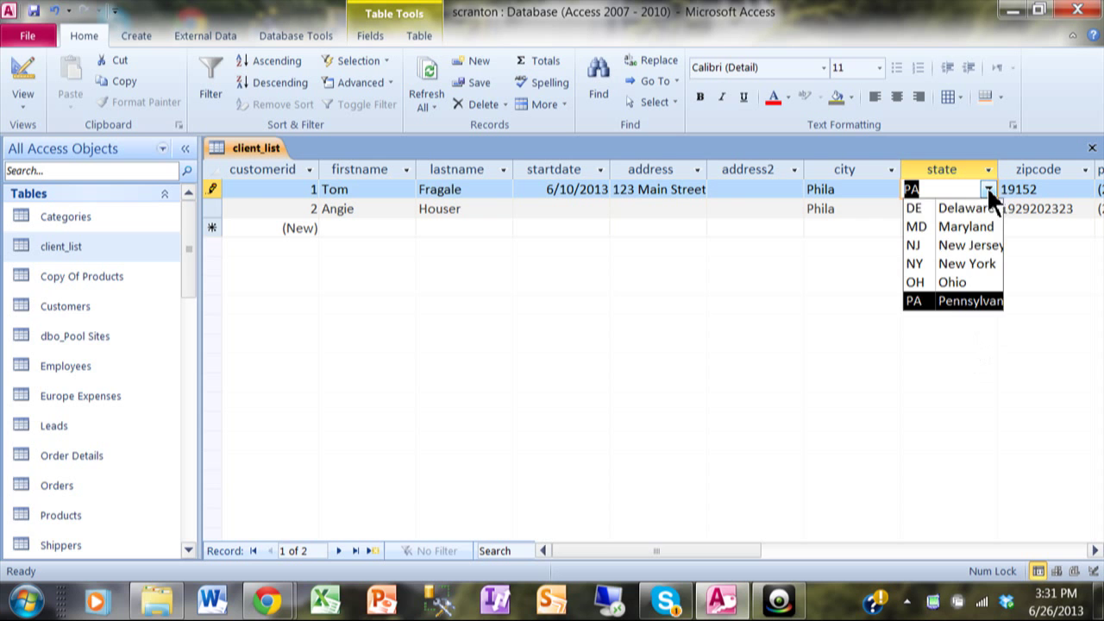
{"action": "left_click", "coordinate": [967, 268]}
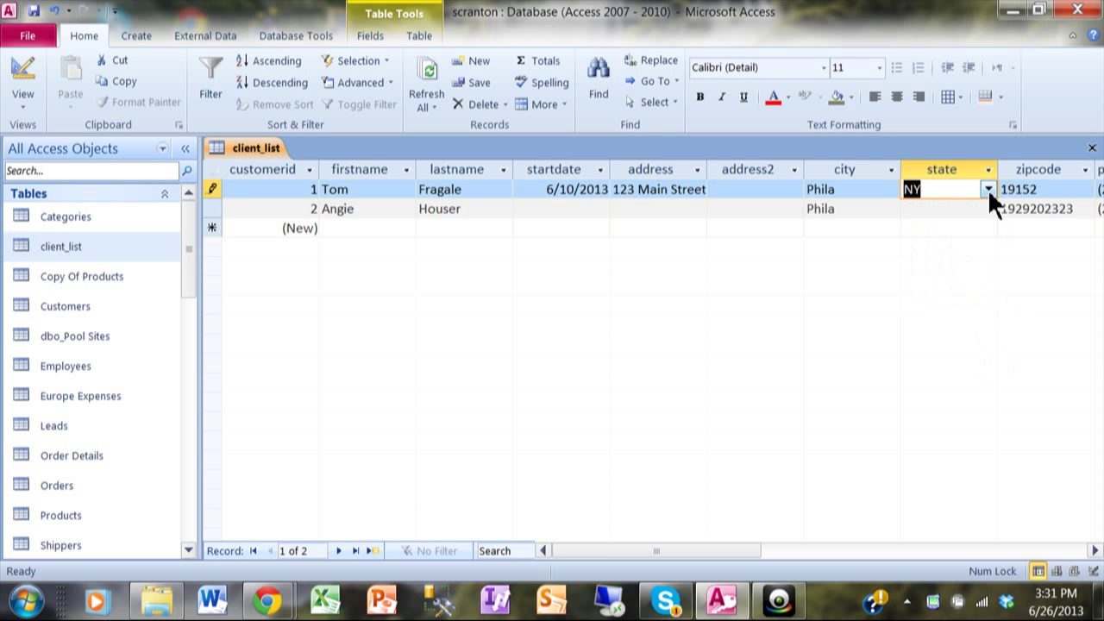
{"action": "left_click", "coordinate": [988, 189]}
{"action": "left_click", "coordinate": [975, 282]}
{"action": "type", "text": "ca"}
{"action": "key", "text": "Tab"}
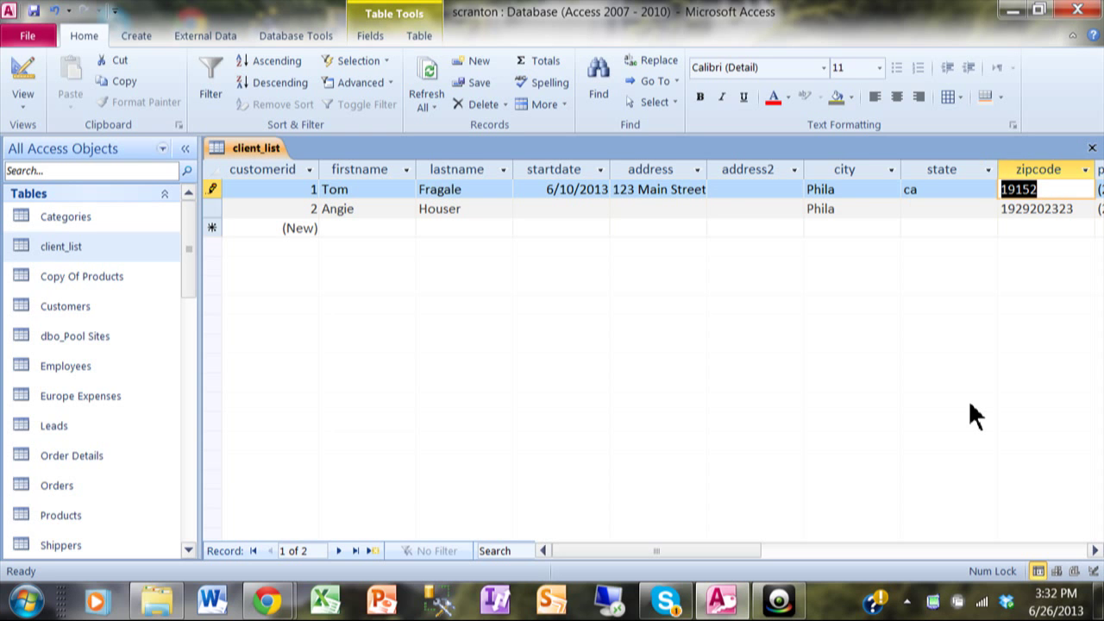
{"action": "key", "text": "shift+Tab"}
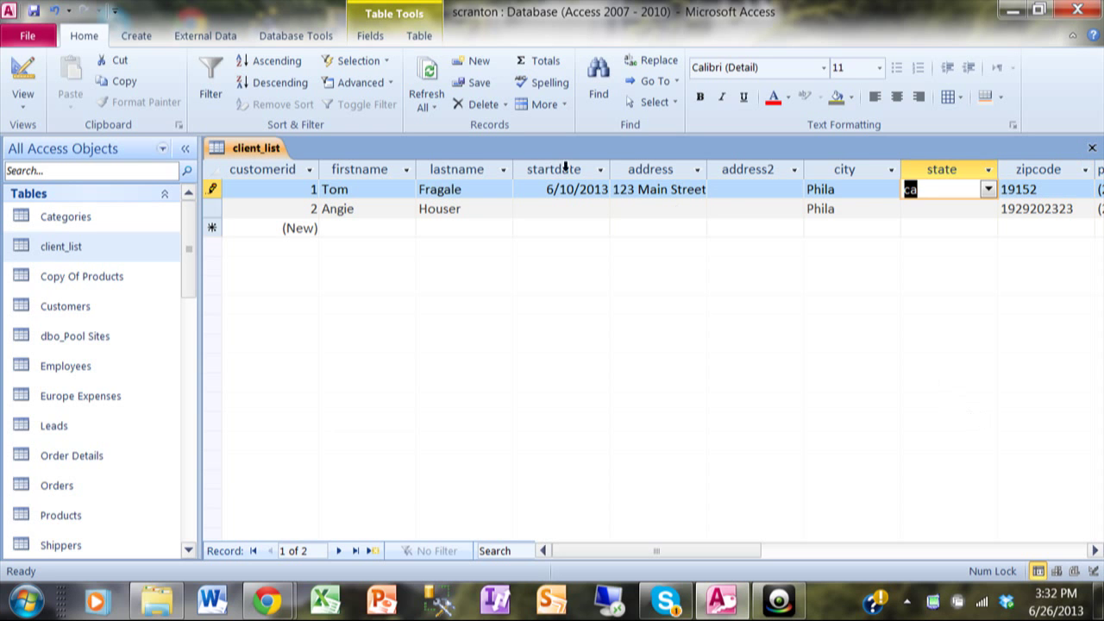
Step: In Design View, set the state field's Limit To List lookup property to Yes
{"action": "right_click", "coordinate": [233, 143]}
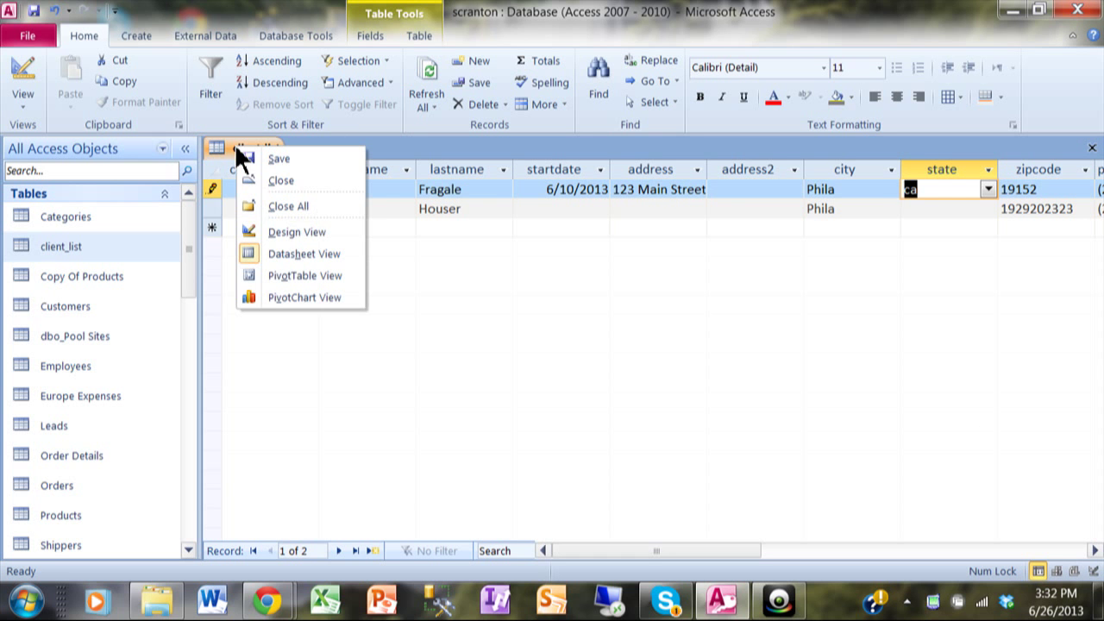
{"action": "left_click", "coordinate": [291, 234]}
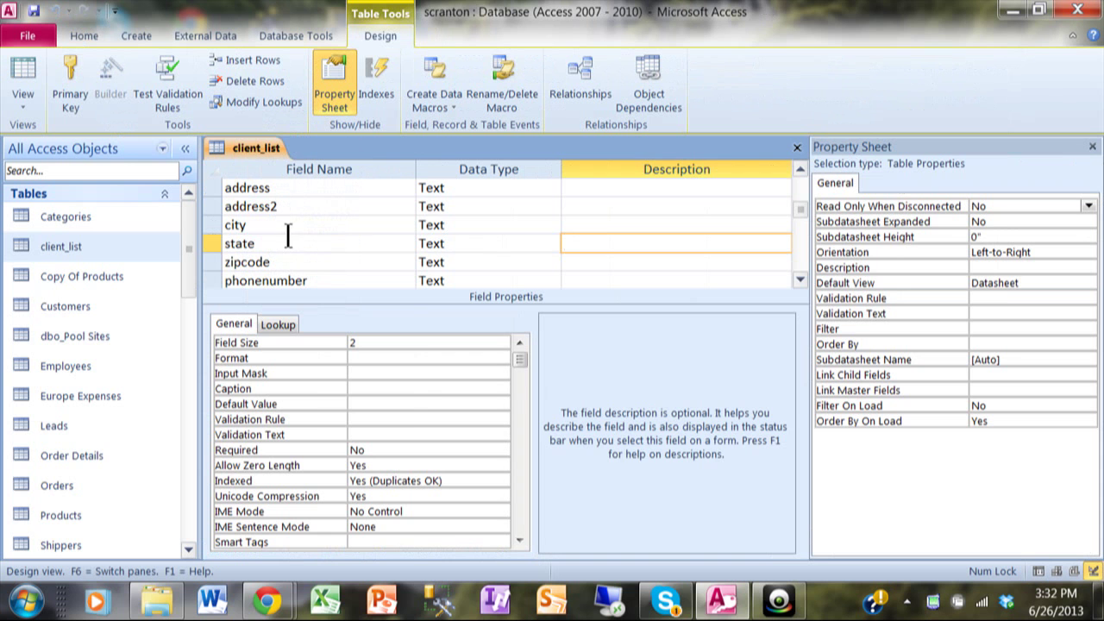
{"action": "left_click", "coordinate": [296, 245]}
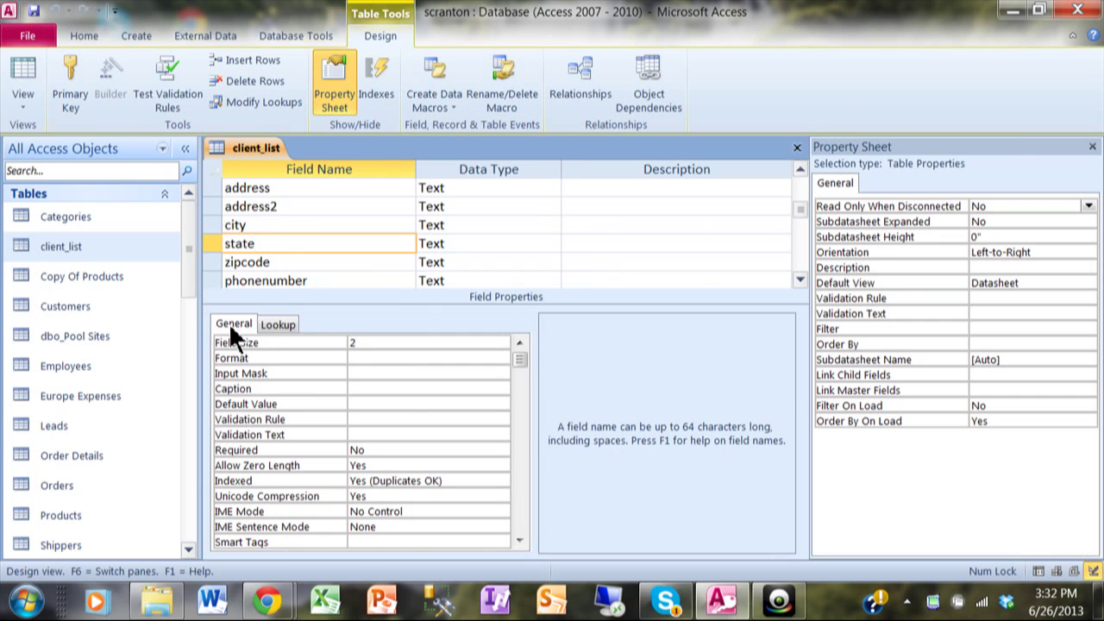
{"action": "left_click", "coordinate": [275, 325]}
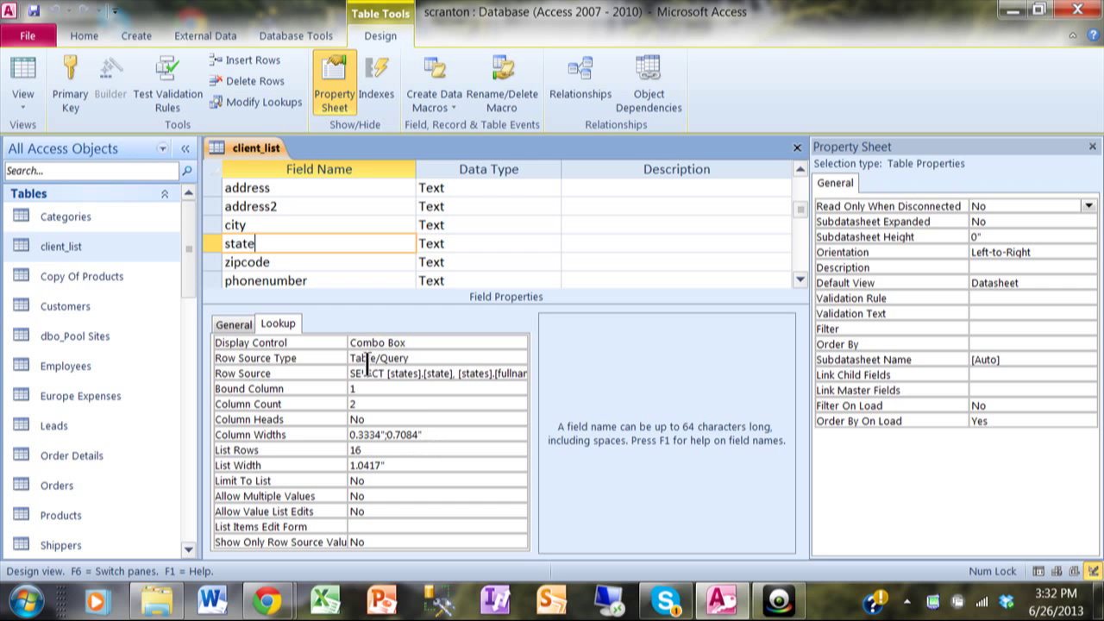
{"action": "left_click", "coordinate": [397, 481]}
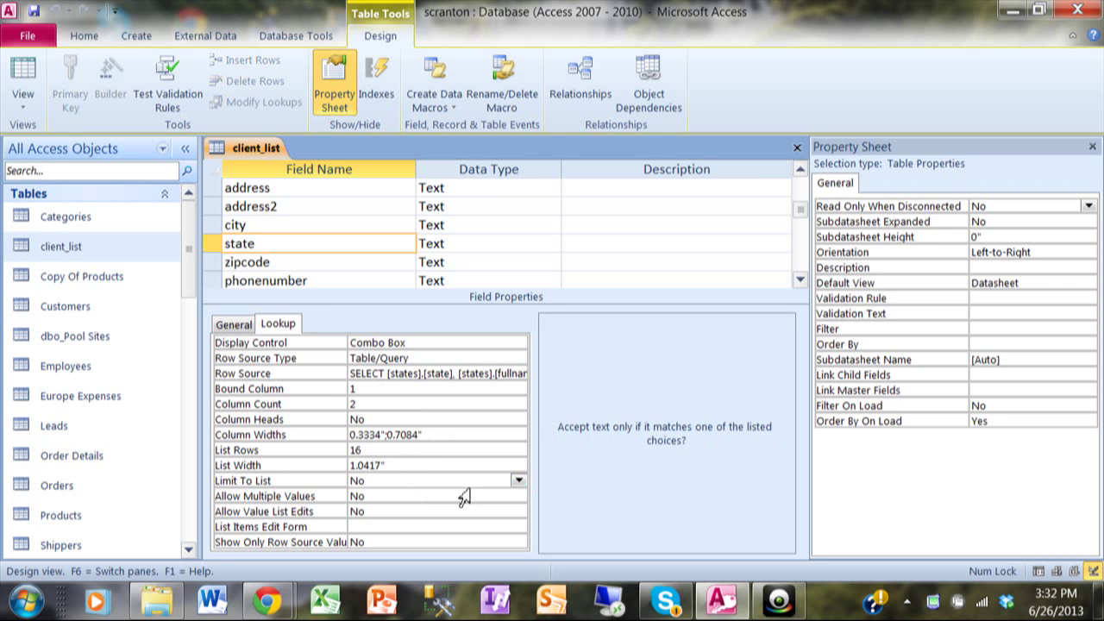
{"action": "left_click", "coordinate": [519, 482]}
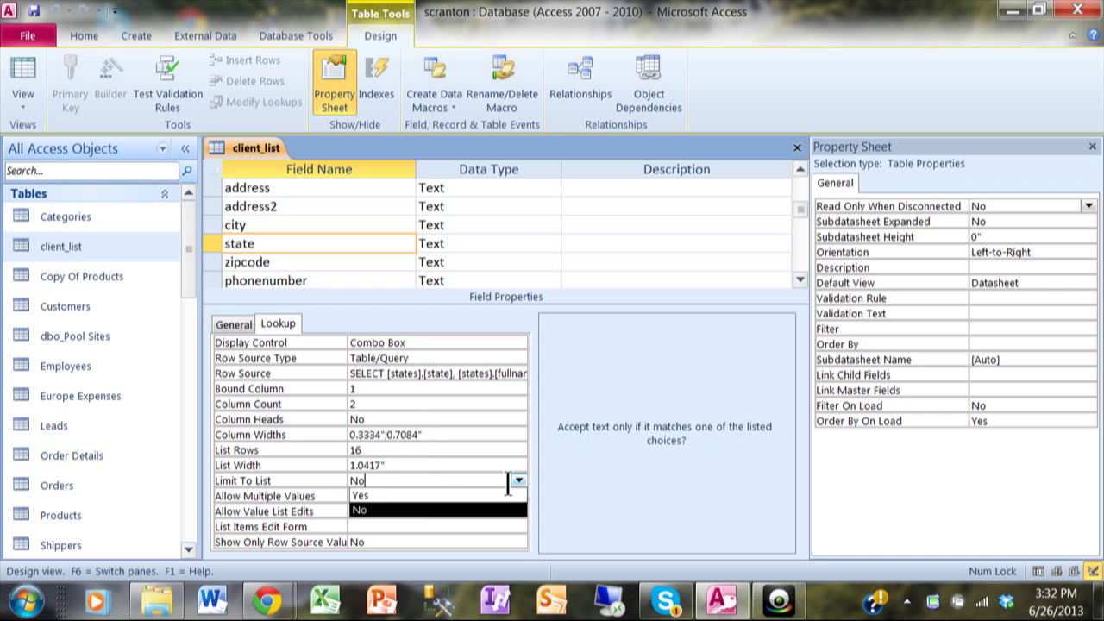
{"action": "left_click", "coordinate": [401, 497]}
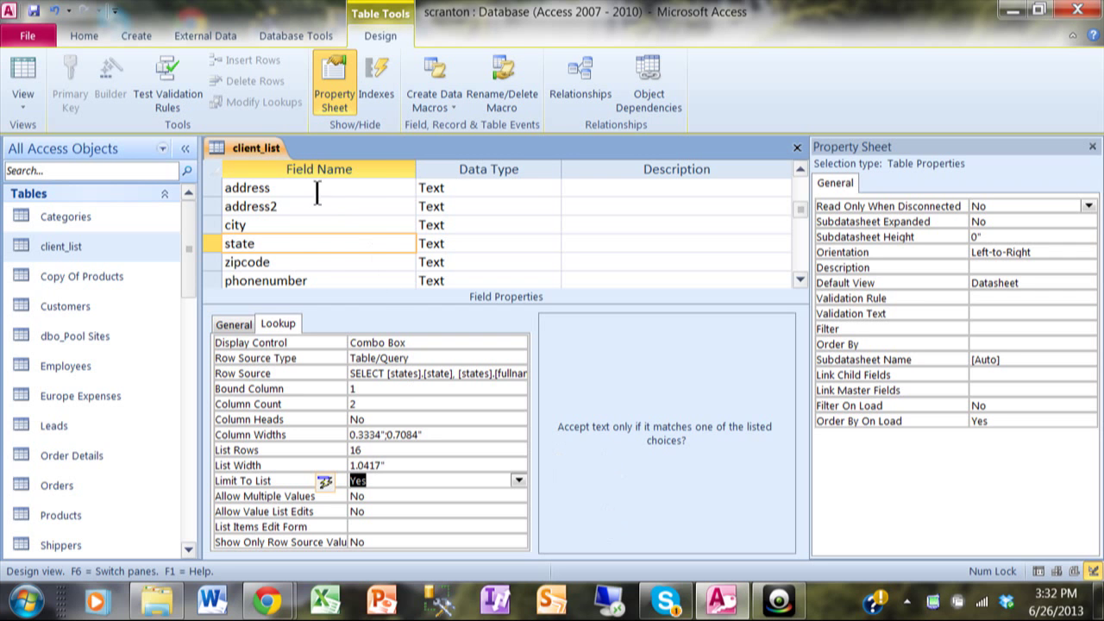
Step: Save, return to Datasheet View, and enter CA as the first client's state
{"action": "right_click", "coordinate": [255, 150]}
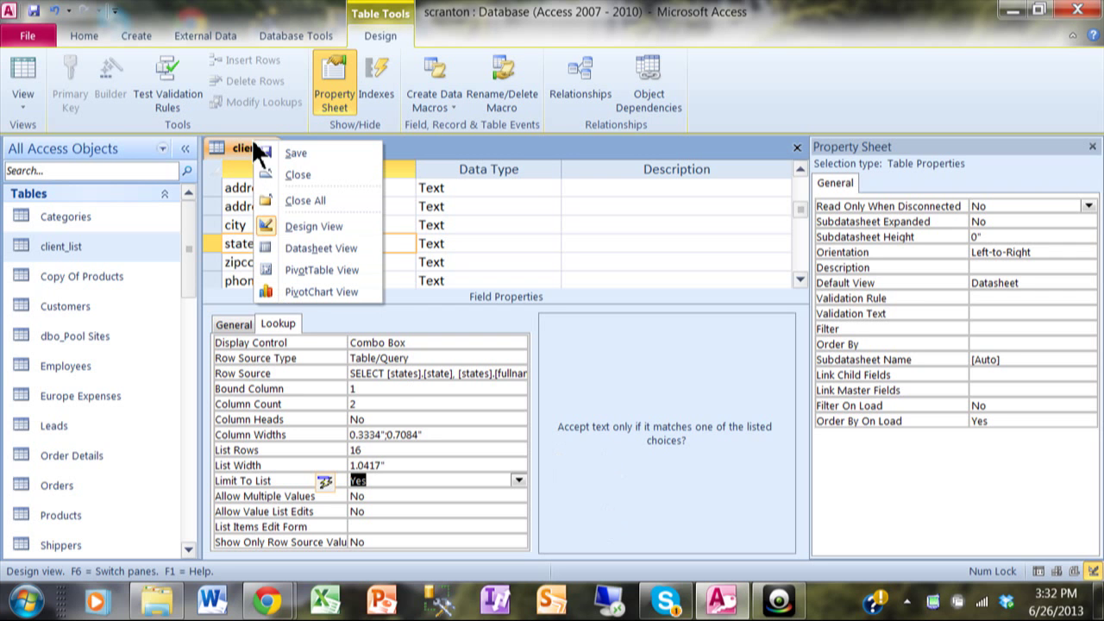
{"action": "left_click", "coordinate": [321, 249]}
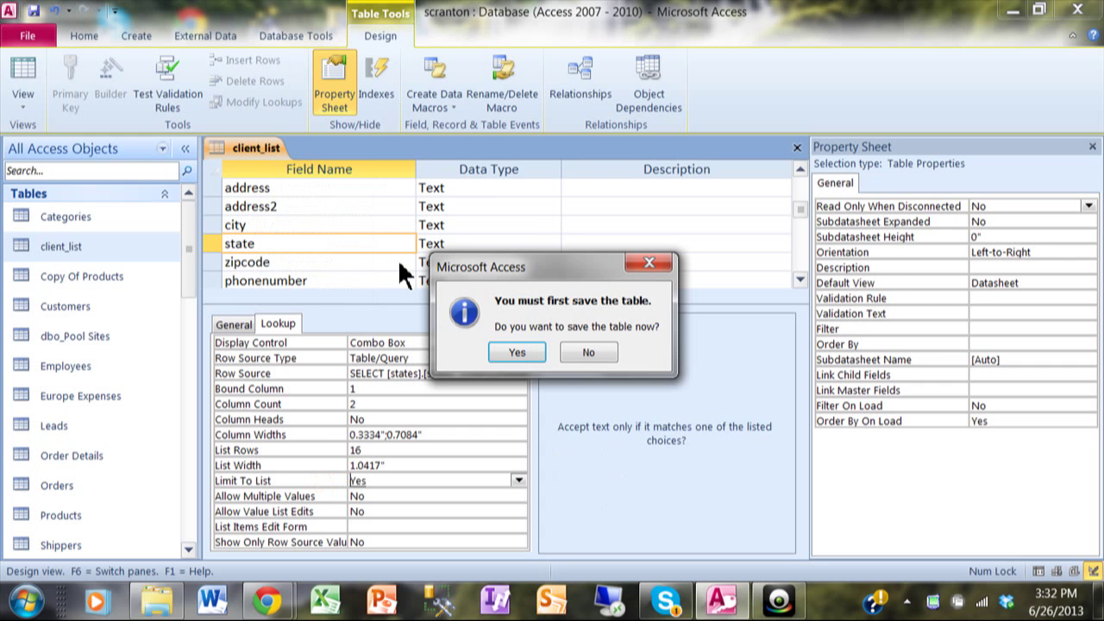
{"action": "left_click", "coordinate": [517, 354]}
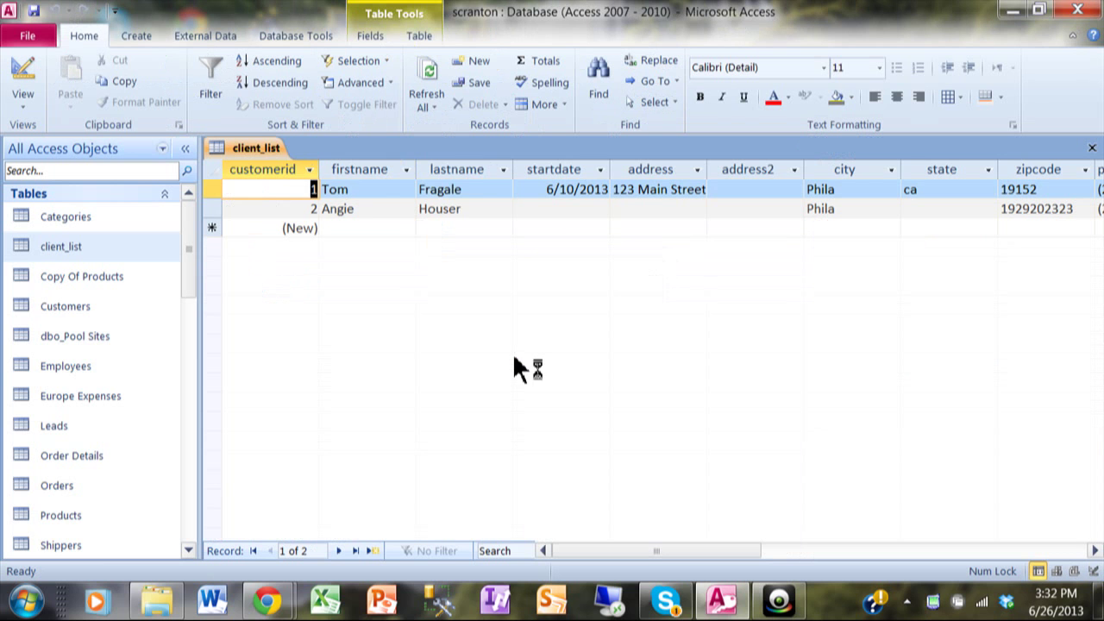
{"action": "key", "text": "Tab"}
{"action": "key", "text": "Tab"}
{"action": "key", "text": "Tab"}
{"action": "key", "text": "Tab"}
{"action": "key", "text": "Tab"}
{"action": "key", "text": "Tab"}
{"action": "key", "text": "Tab"}
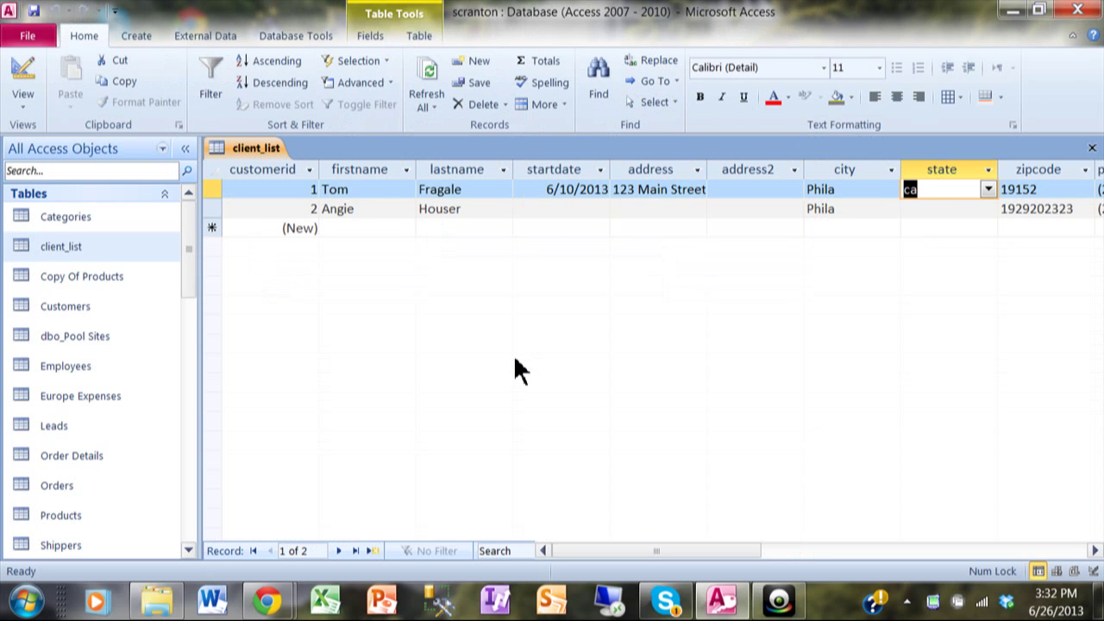
{"action": "type", "text": "CA"}
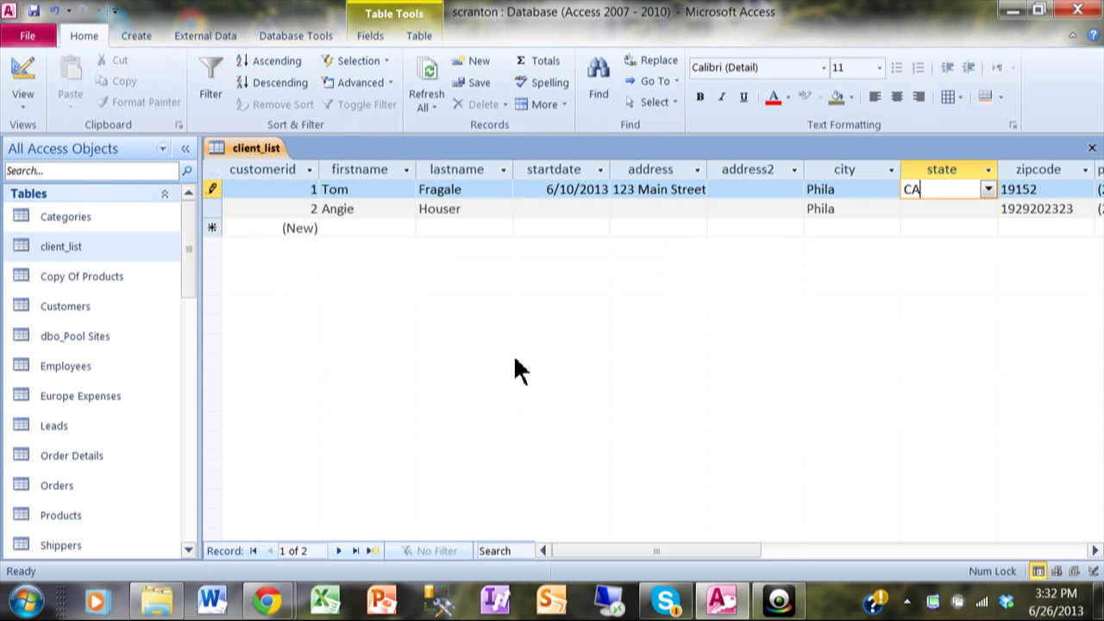
{"action": "key", "text": "Tab"}
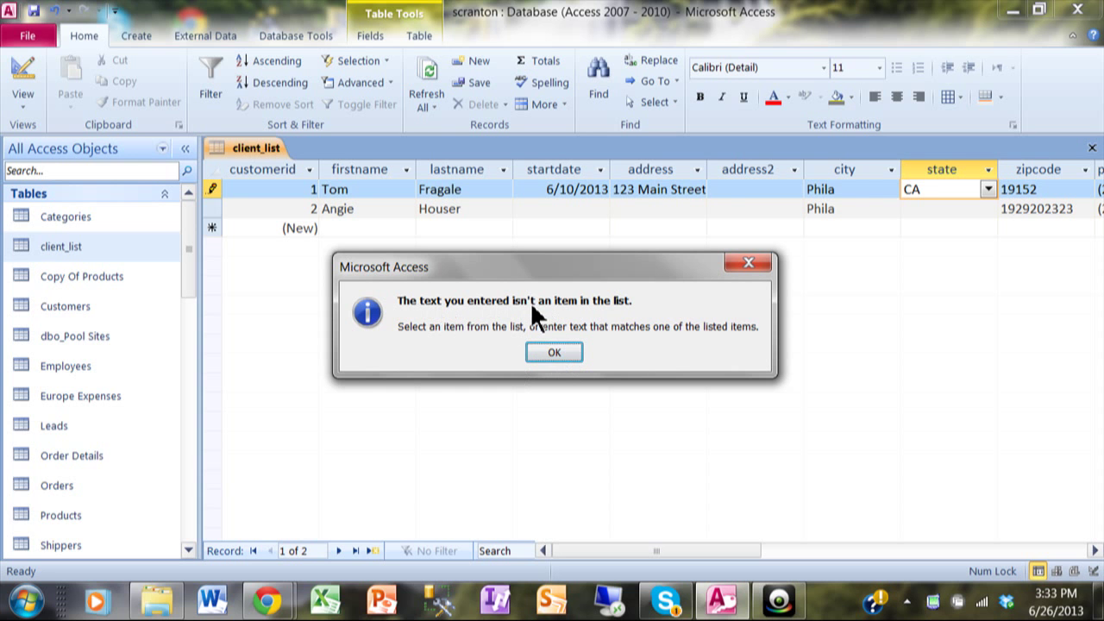
Step: Dismiss the not-in-list error and pick NJ (New Jersey) from the state list
{"action": "left_click", "coordinate": [554, 352]}
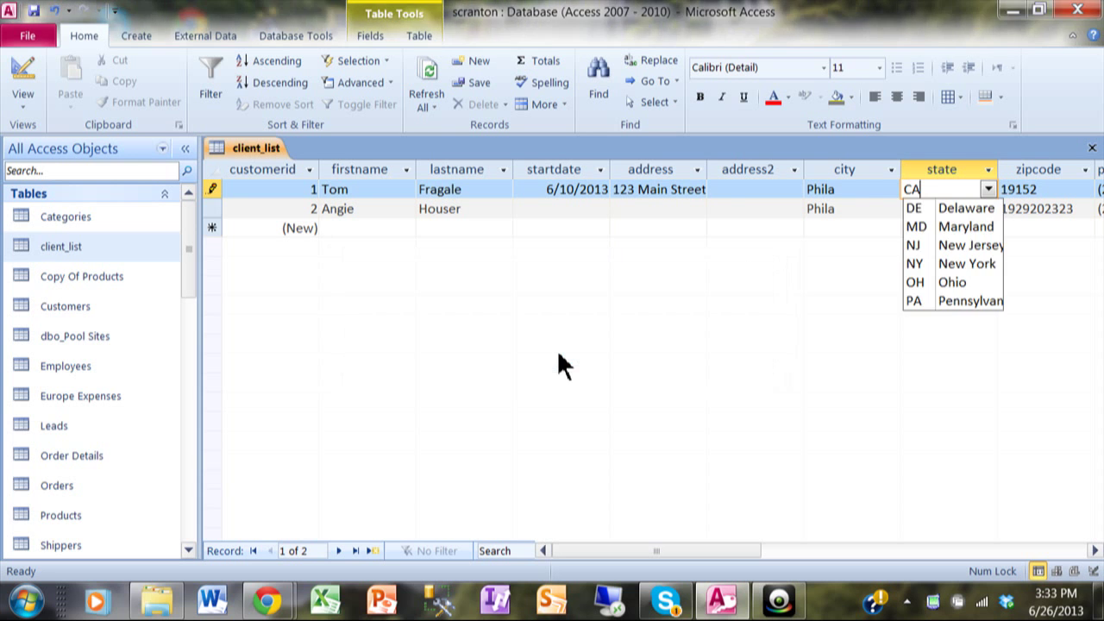
{"action": "left_click", "coordinate": [924, 245]}
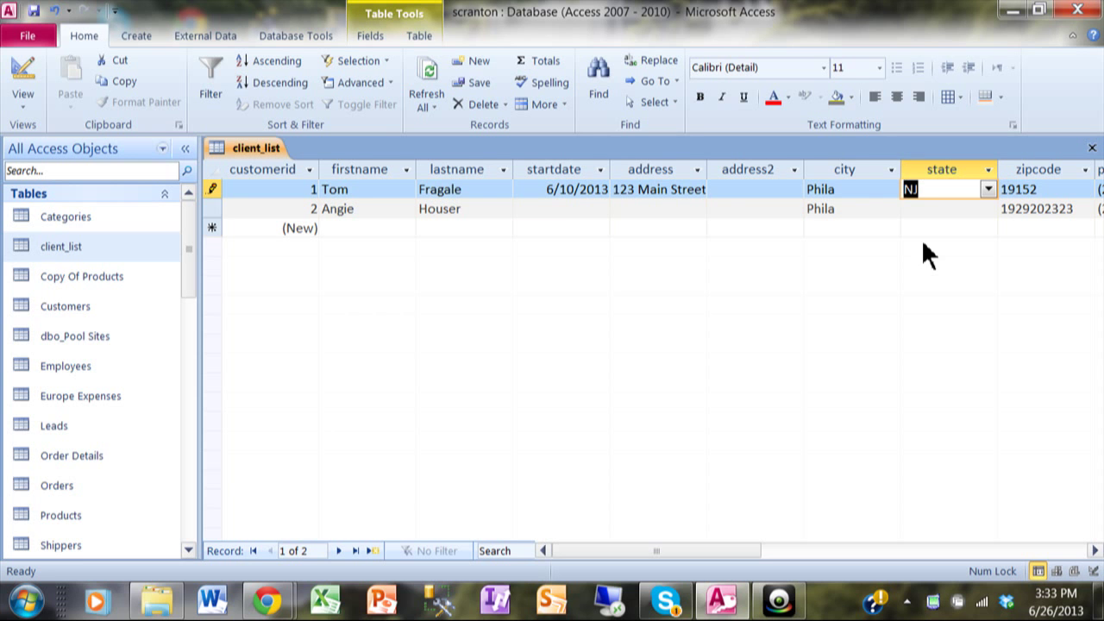
{"action": "left_click", "coordinate": [988, 190]}
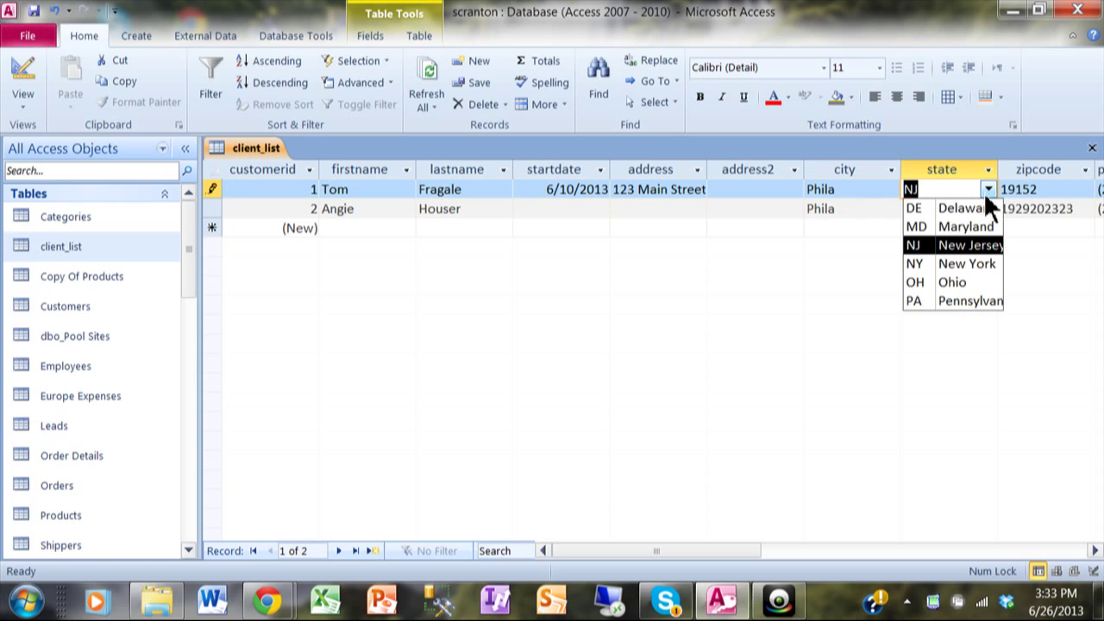
{"action": "left_click", "coordinate": [959, 263]}
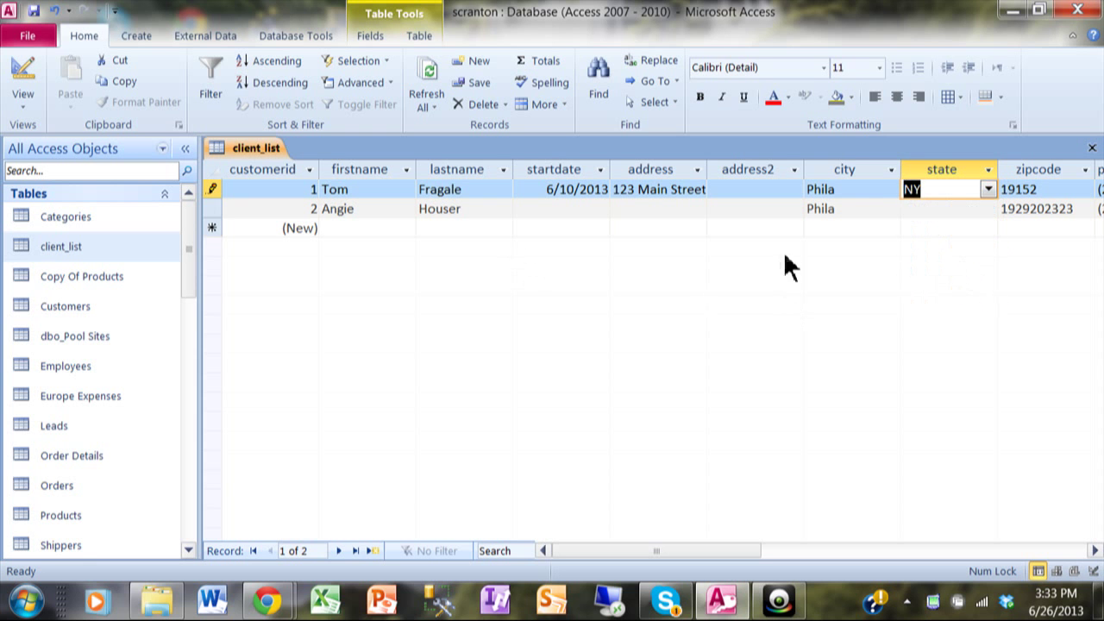
{"action": "left_click", "coordinate": [988, 190]}
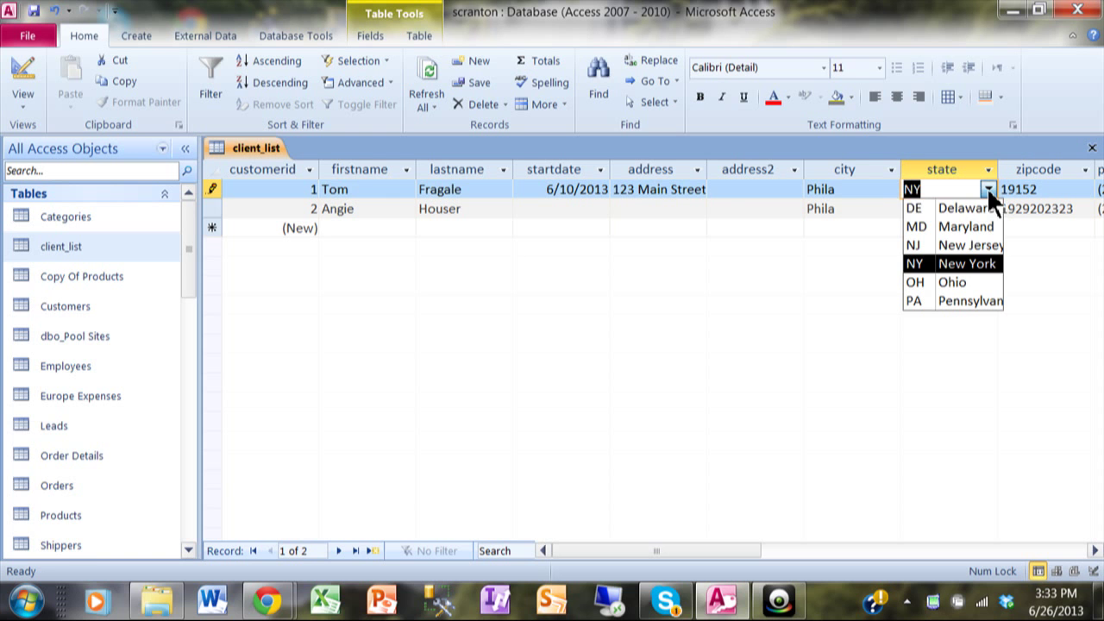
{"action": "left_click", "coordinate": [972, 250]}
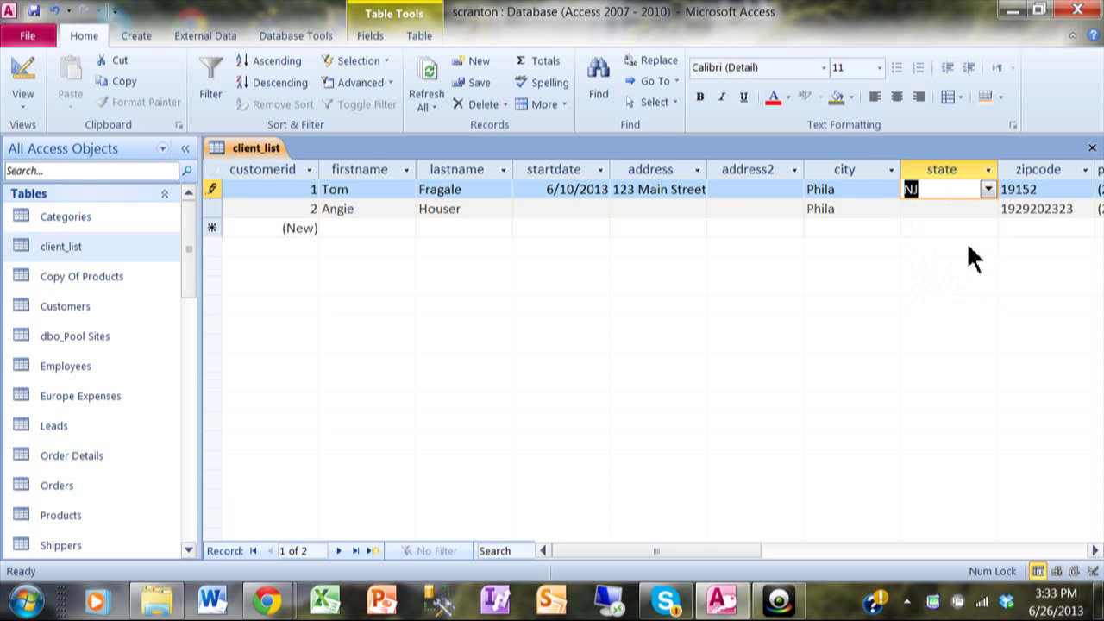